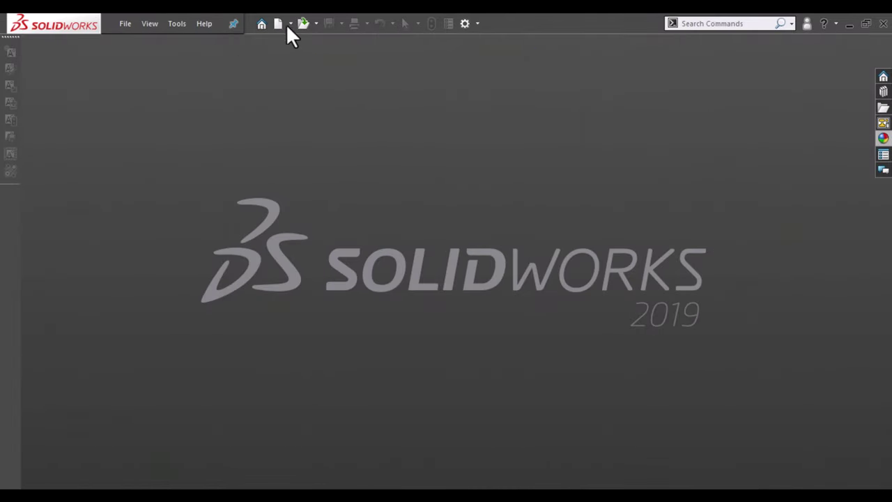
- Create a new blank part document, Part3
key("ctrl+n")
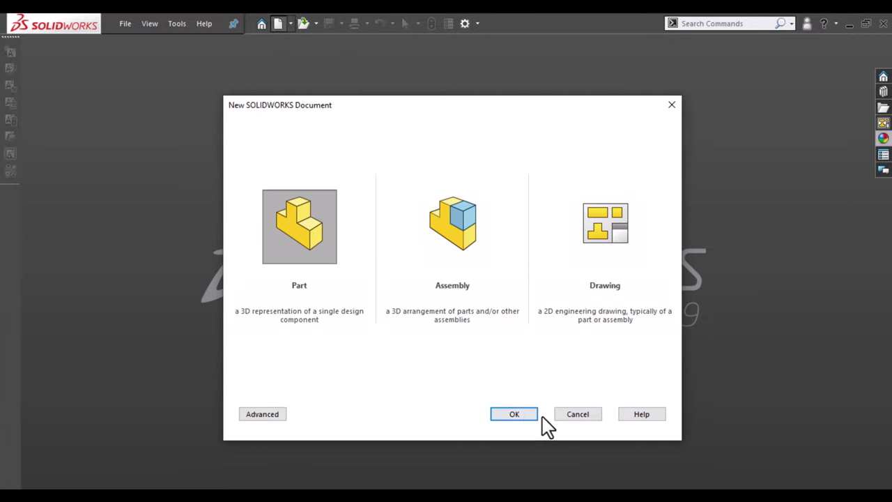
left_click(526, 411)
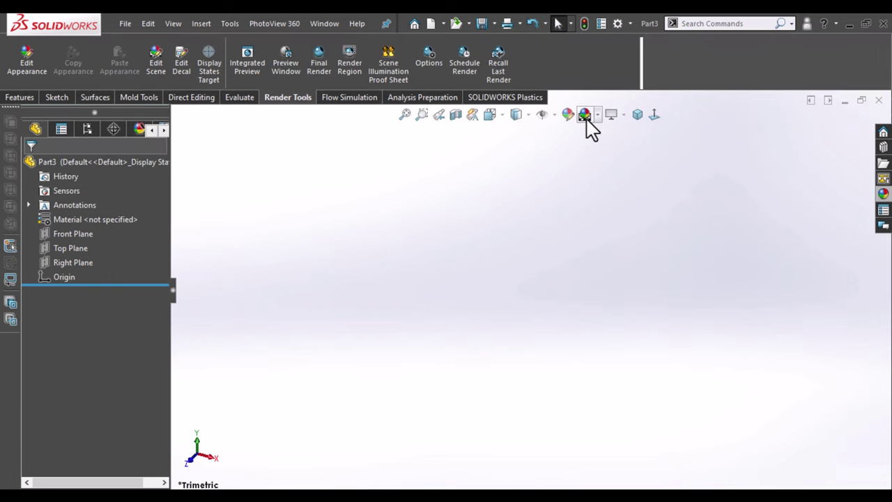
- Apply the Plain White scene to Part3's modeling background
left_click(597, 115)
left_click(609, 146)
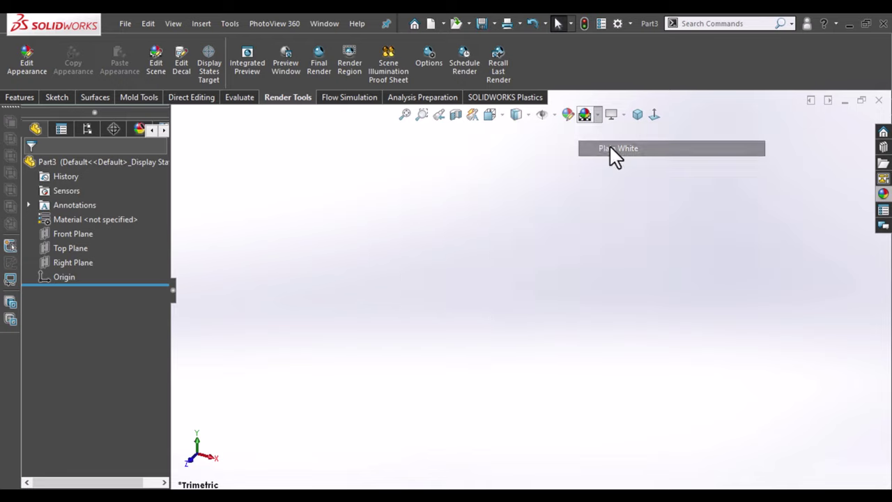
left_click(625, 115)
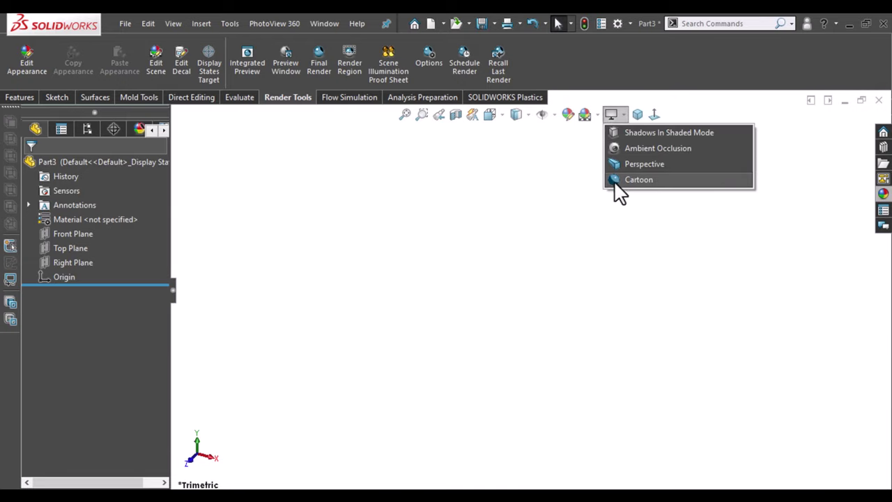
left_click(581, 235)
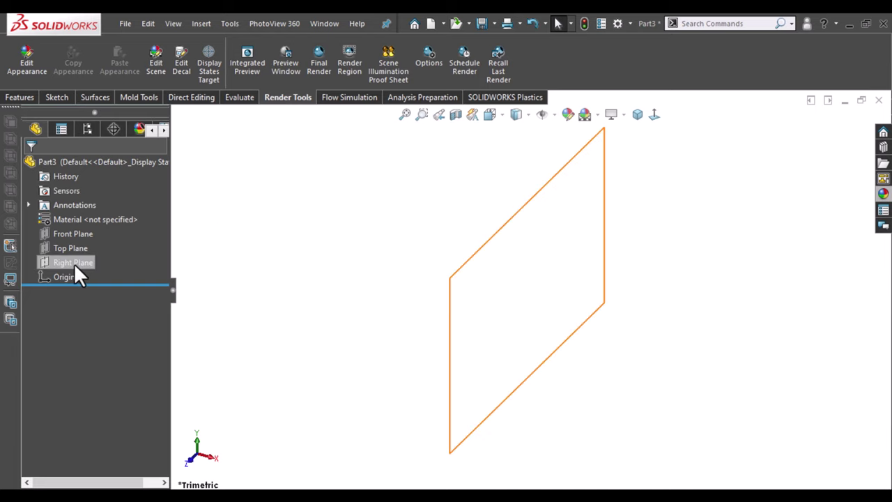
- Sketch on the Front Plane with a circle of about 22 diameter centred on the origin
left_click(66, 234)
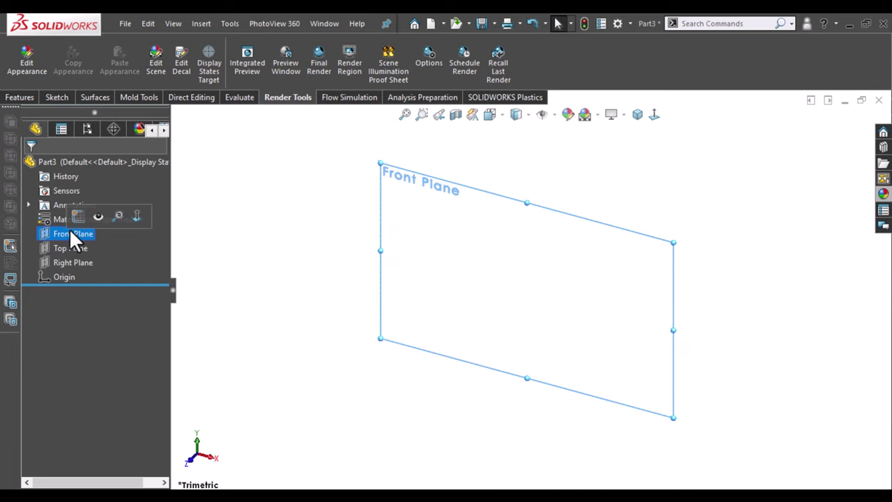
left_click(78, 216)
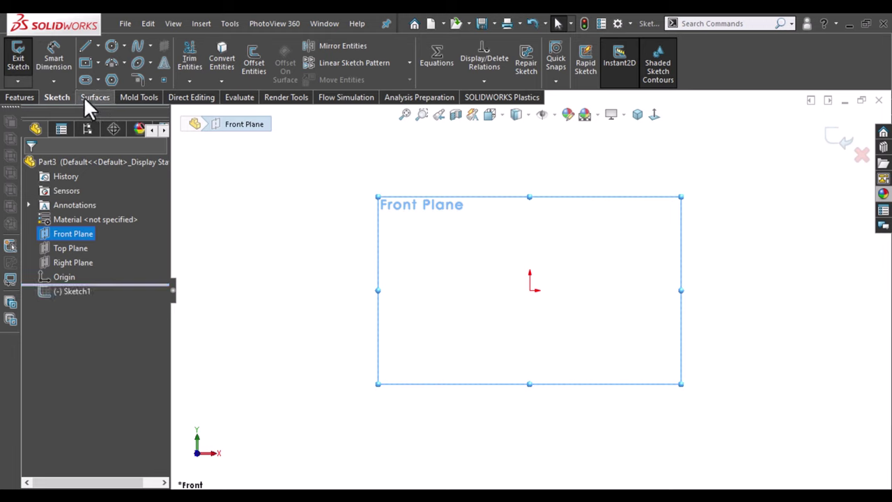
left_click(530, 289)
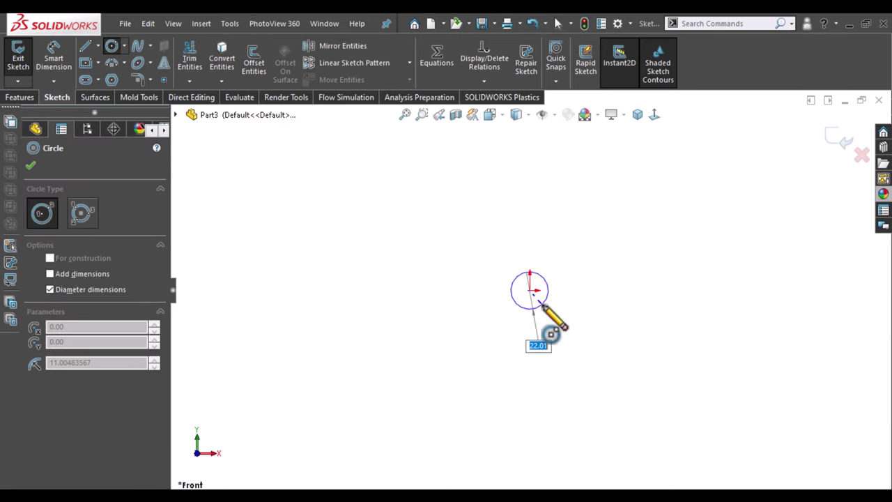
left_click(542, 305)
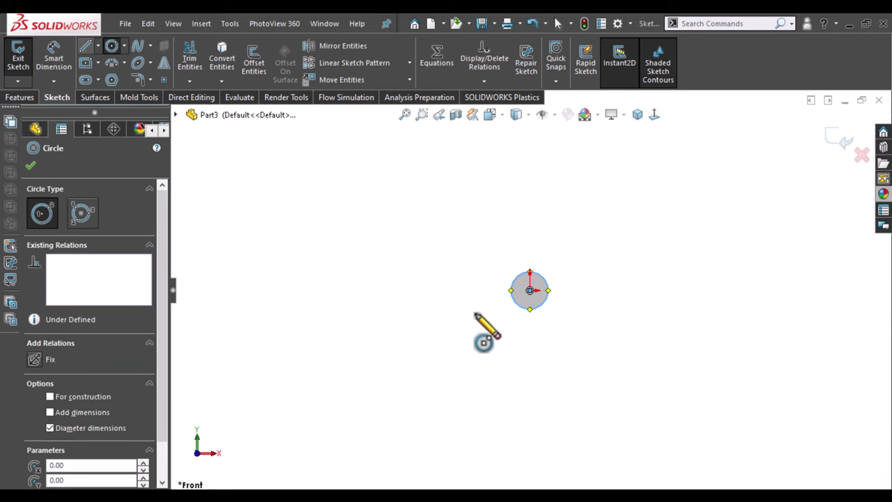
left_click(478, 369)
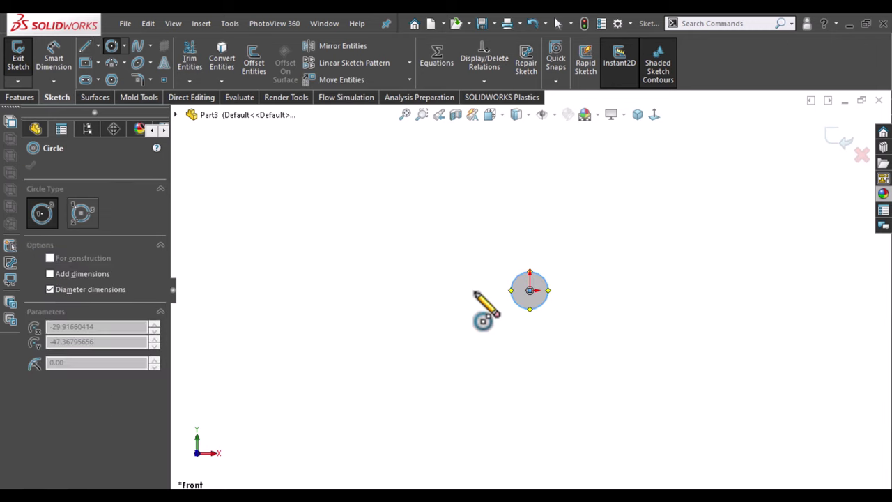
left_click(85, 46)
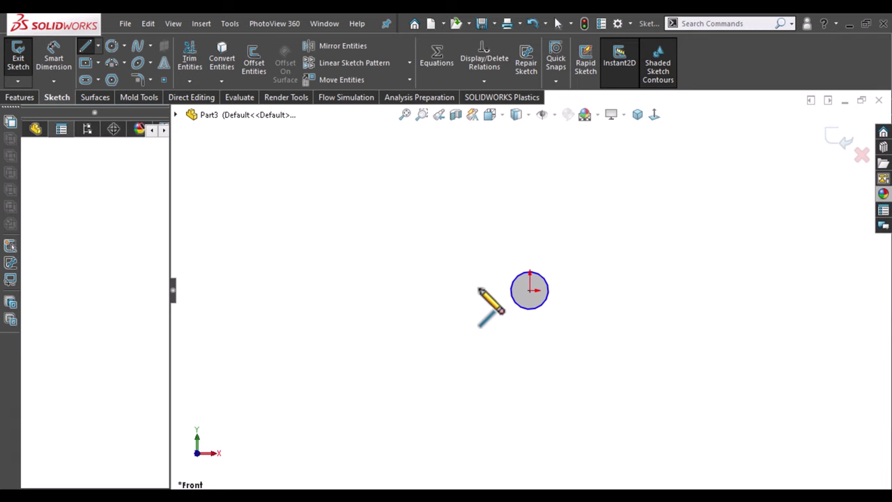
- Outline the tab around the circle: two vertical sides, a tangent semicircular top, a bottom line
left_click(471, 376)
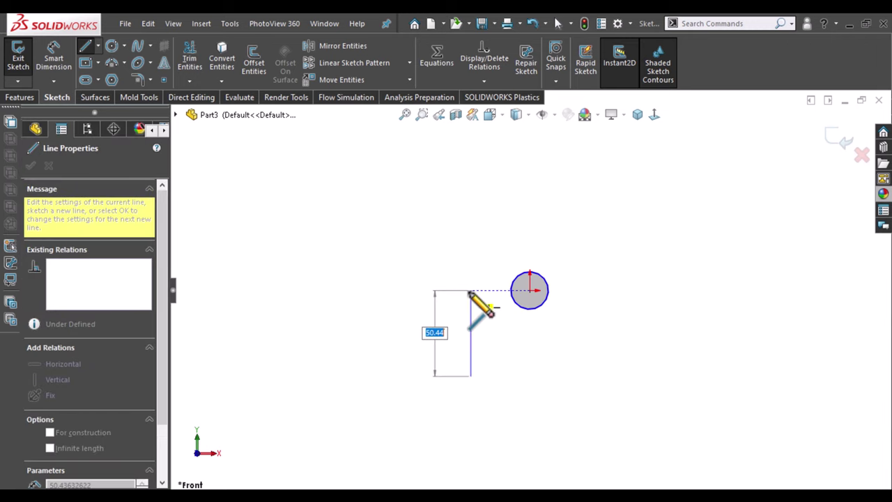
left_click(471, 291)
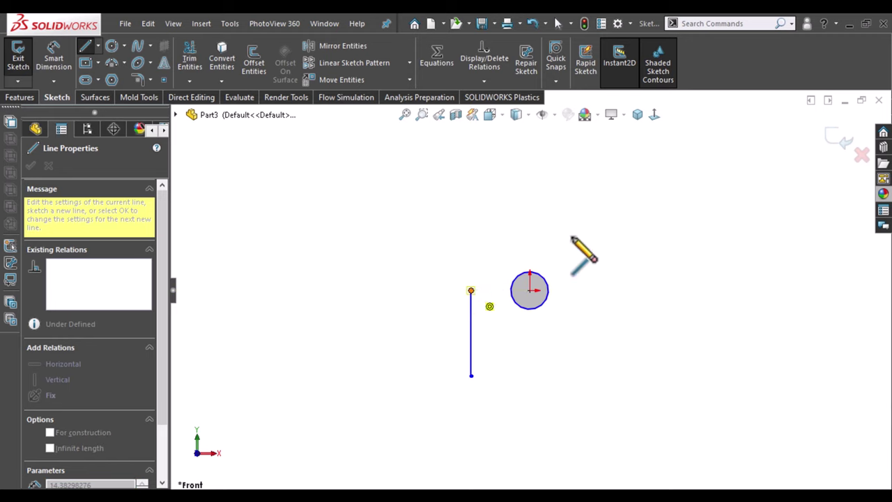
key("a")
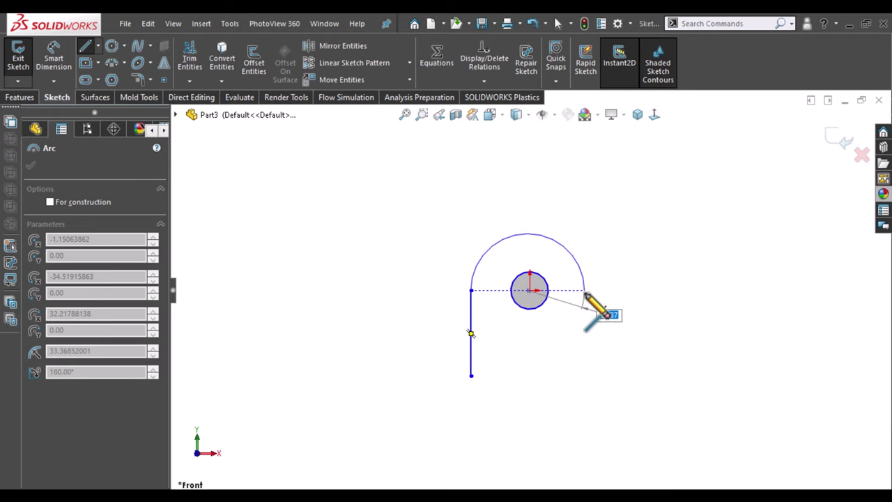
left_click(583, 291)
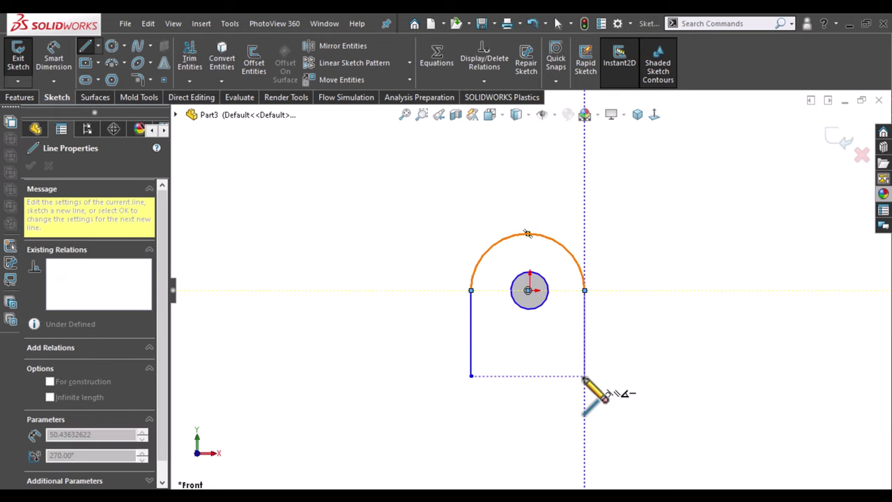
left_click(584, 377)
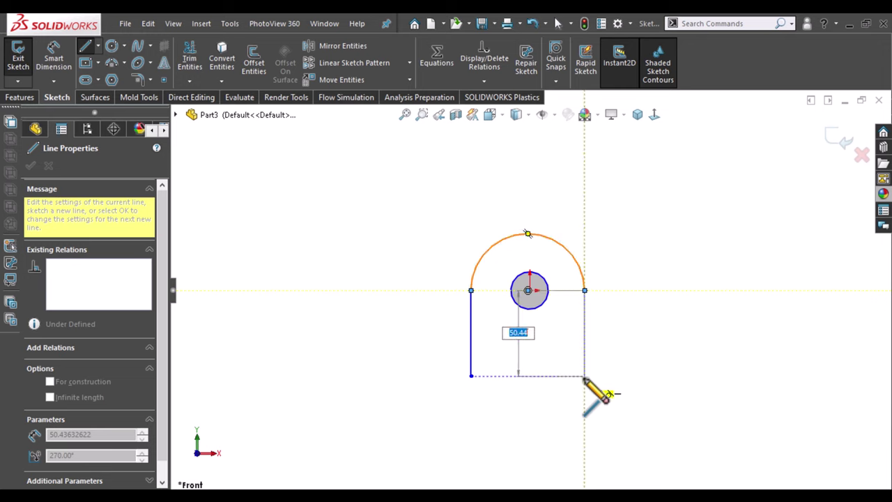
left_click(471, 376)
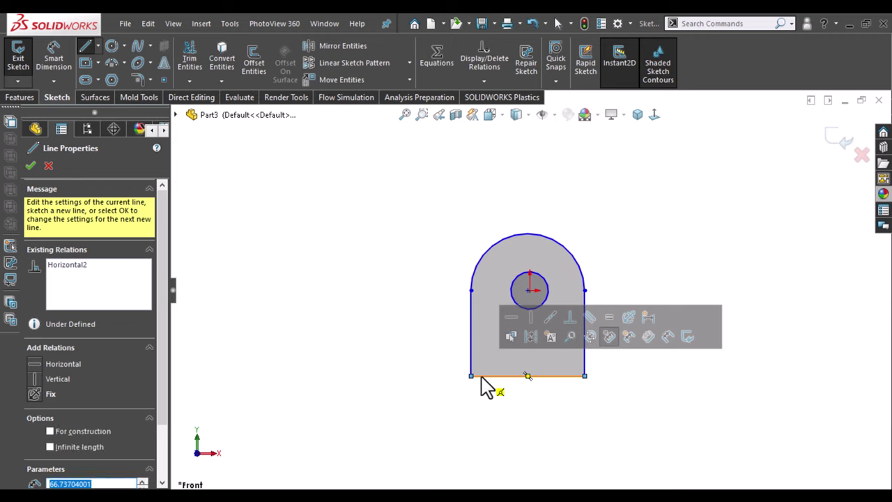
key("Escape")
key("Escape")
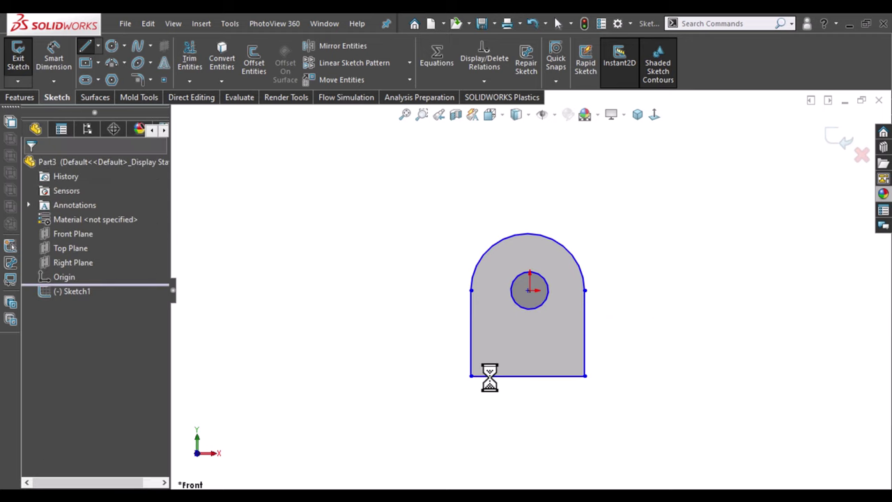
- Make the tab's bottom line construction and draw a roughly 195.54 × 25.31 base rectangle below it
left_click(490, 377)
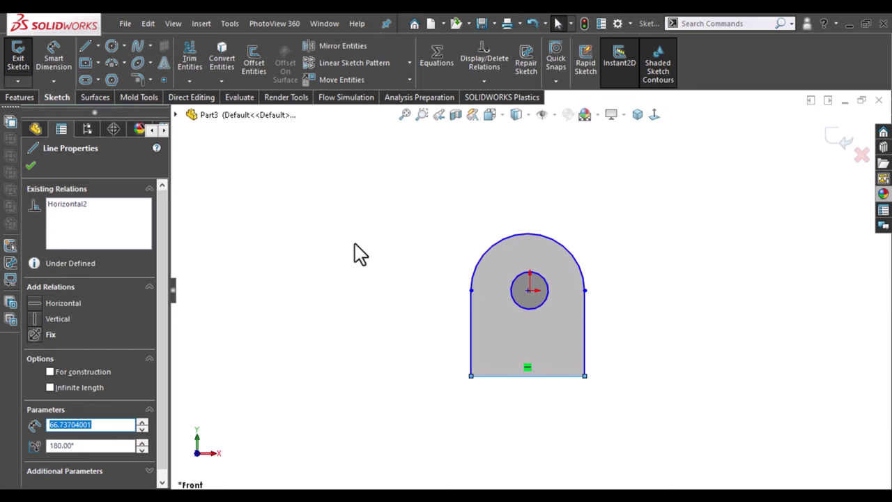
key("Delete")
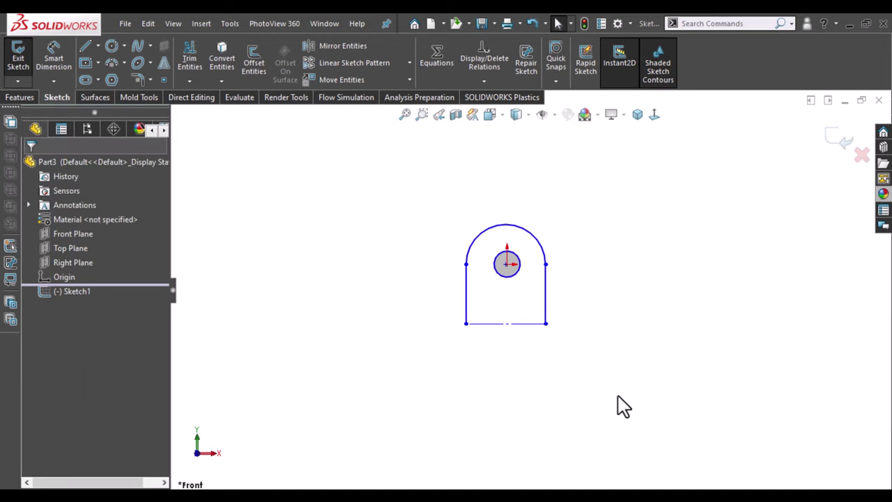
scroll(573, 391, "down", 2)
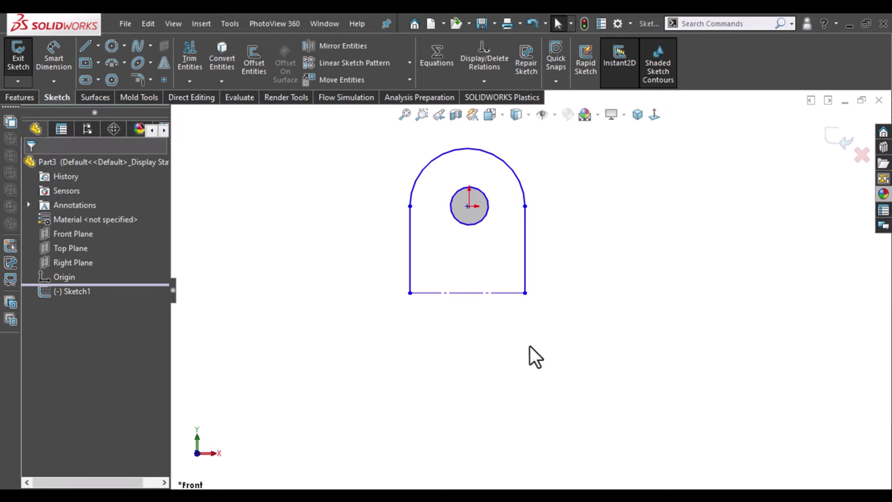
left_click(96, 60)
left_click(284, 293)
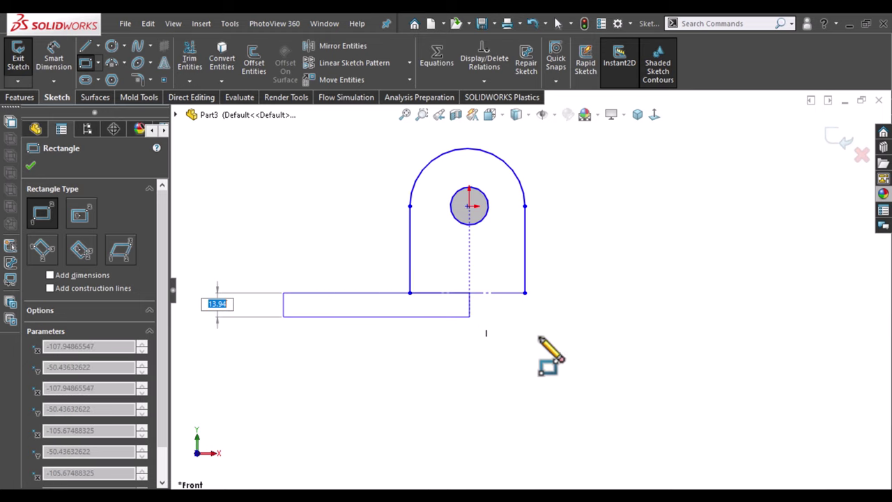
left_click(621, 337)
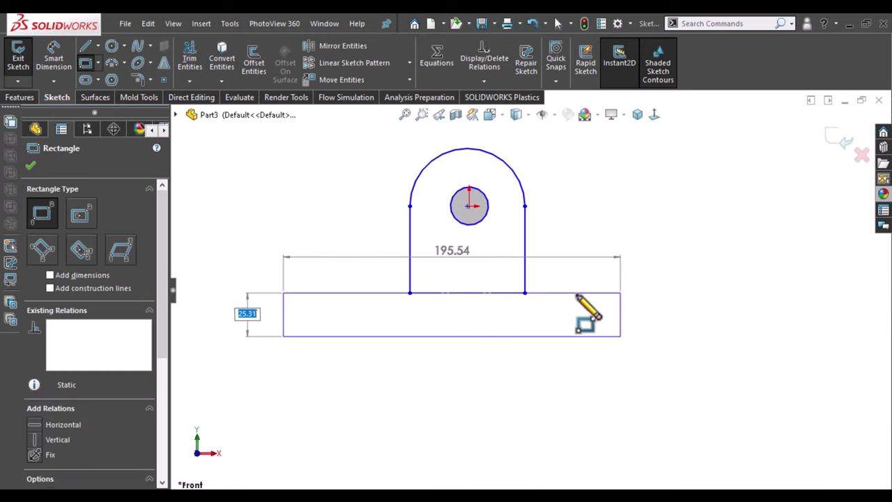
key("Escape")
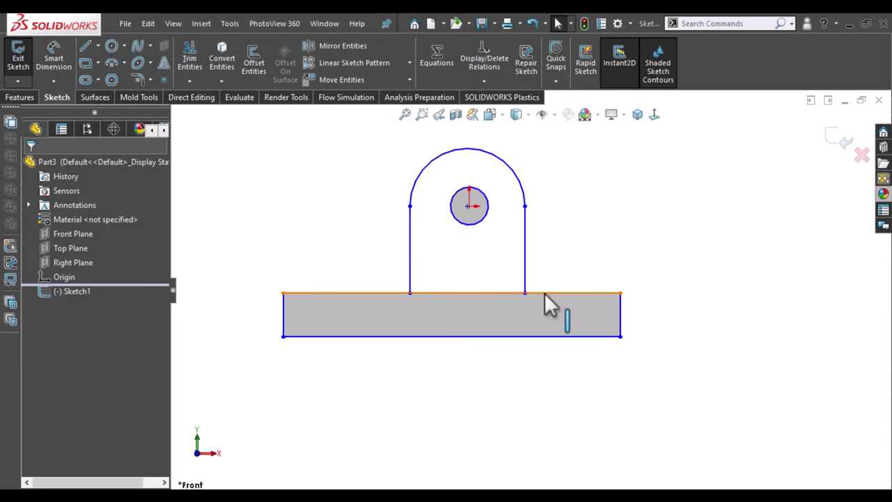
- Add a Vertical relation between the hole centre and the base's top-edge midpoint
left_click(544, 292)
right_click(544, 293)
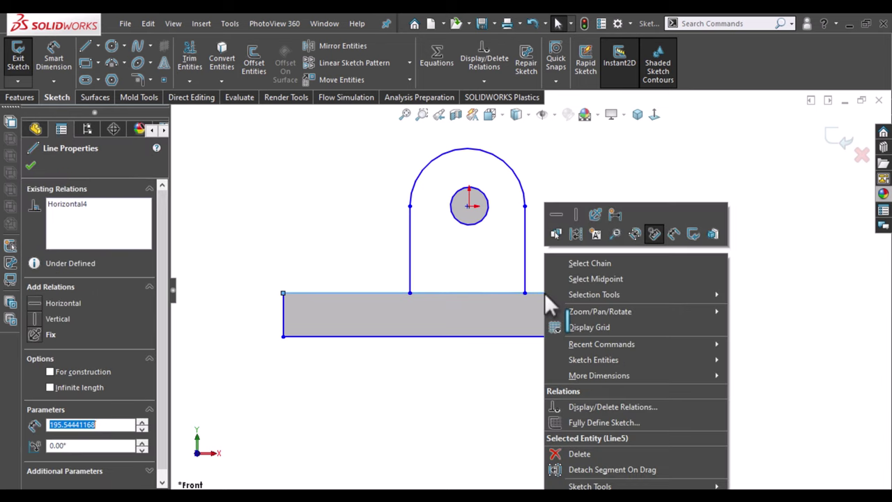
left_click(597, 276)
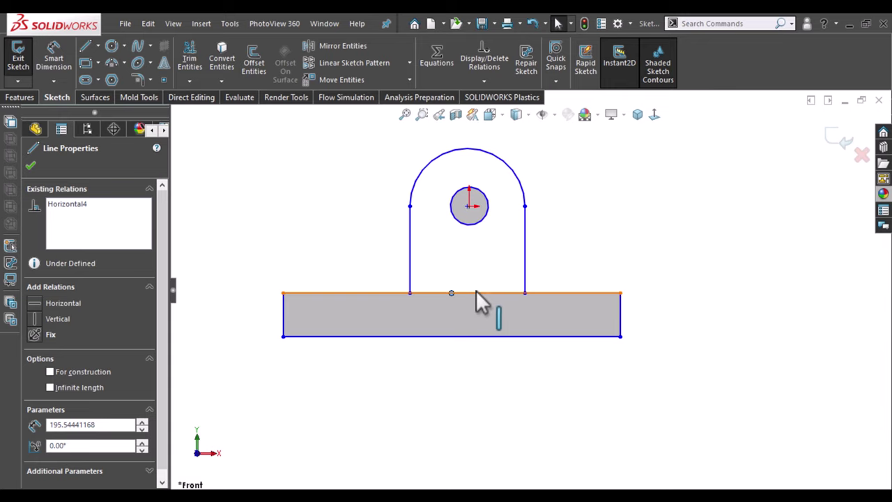
left_click(469, 206)
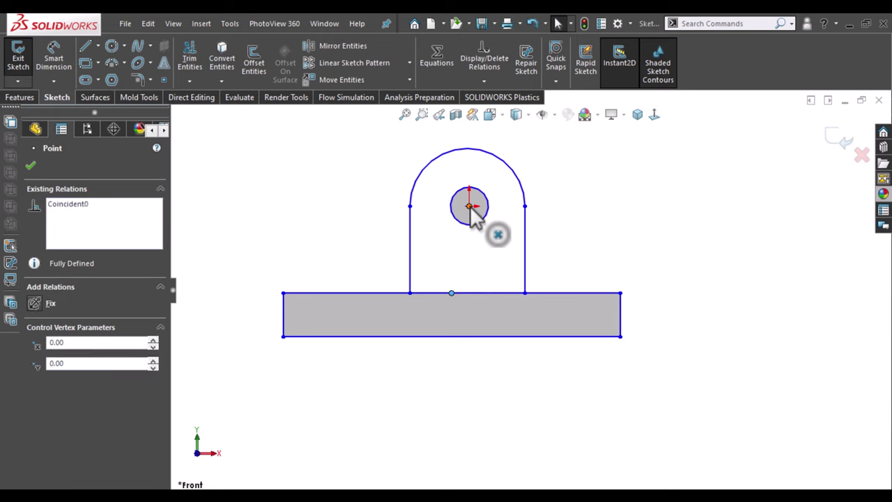
left_click(470, 206, "ctrl")
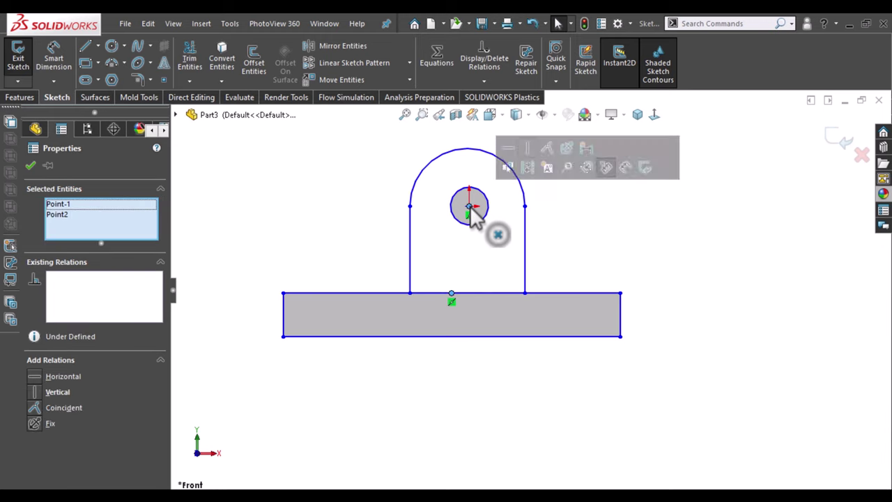
left_click(524, 148)
left_click(613, 236)
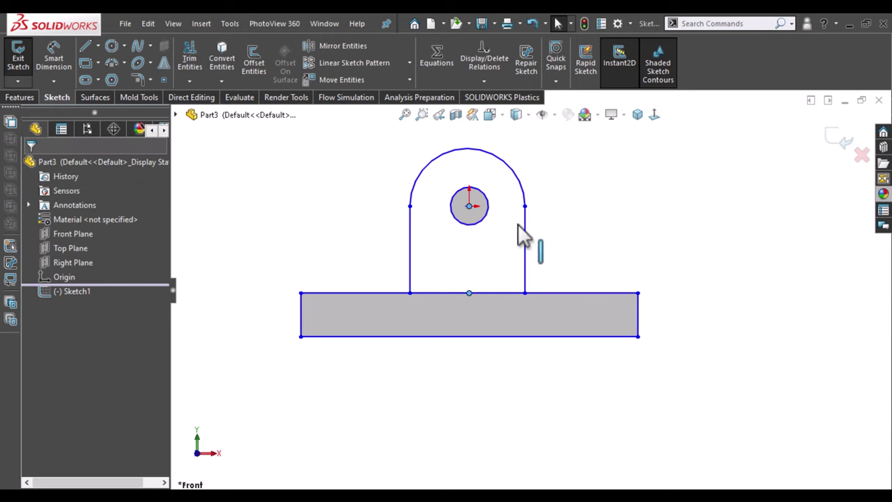
- Make the tab's rounded top arc concentric with the hole circle
left_click(513, 177)
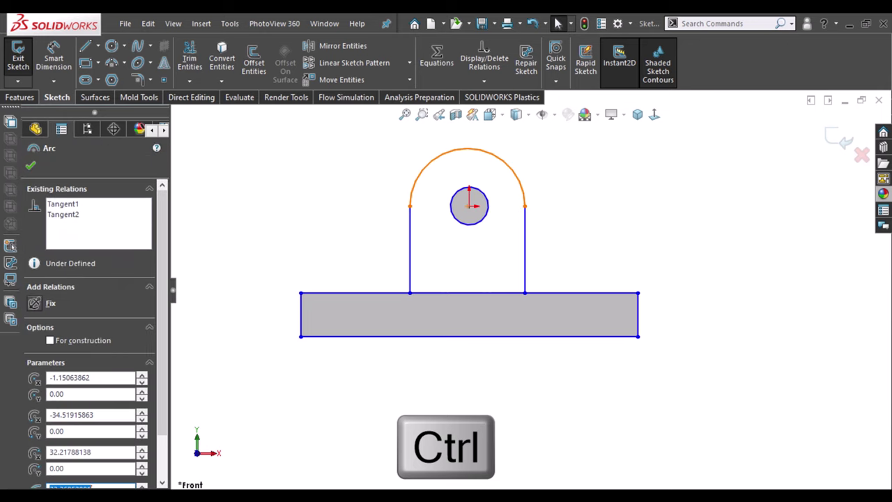
left_click(486, 197, "ctrl")
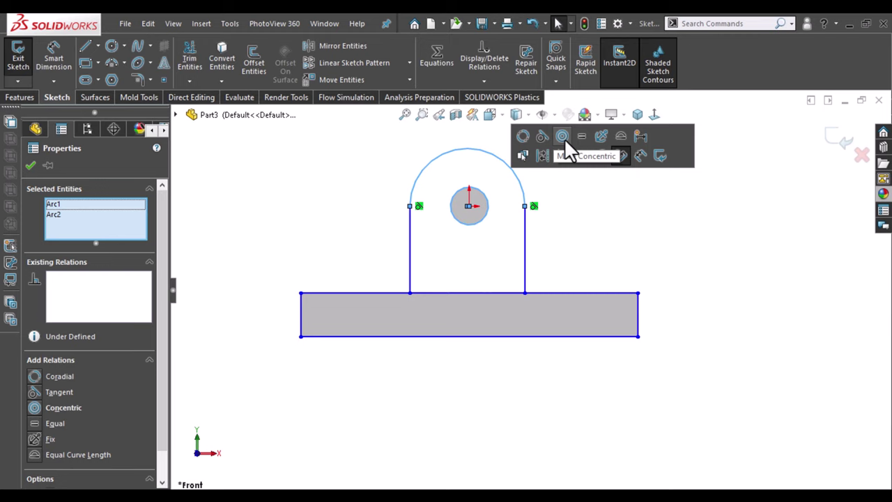
left_click(563, 138)
left_click(617, 248)
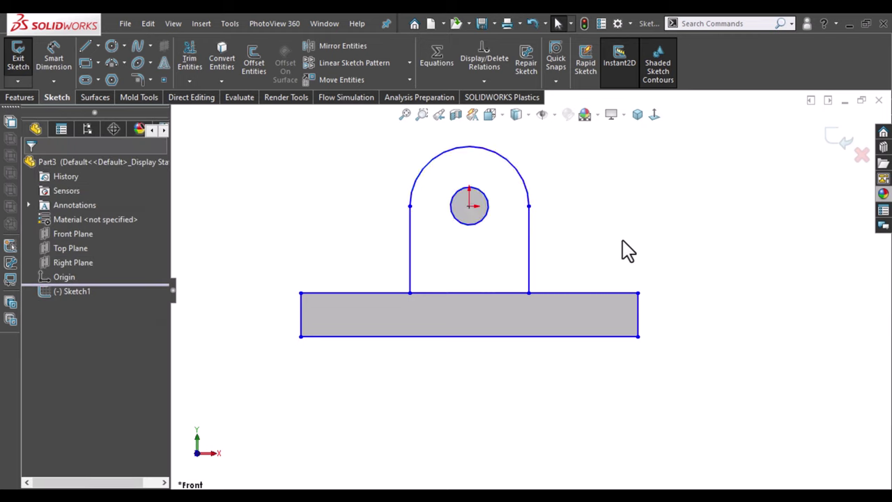
- Dimension the base block's bottom edge to a 120 mm width
left_click(47, 49)
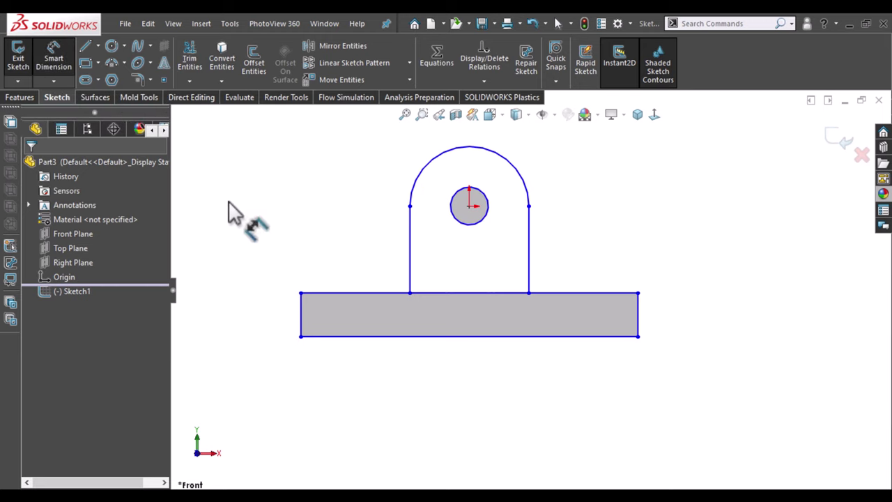
left_click(343, 360)
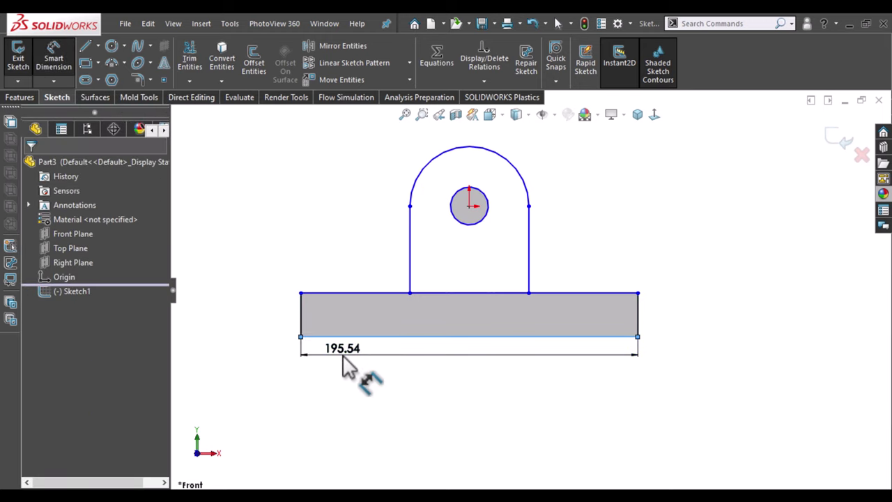
left_click(342, 357)
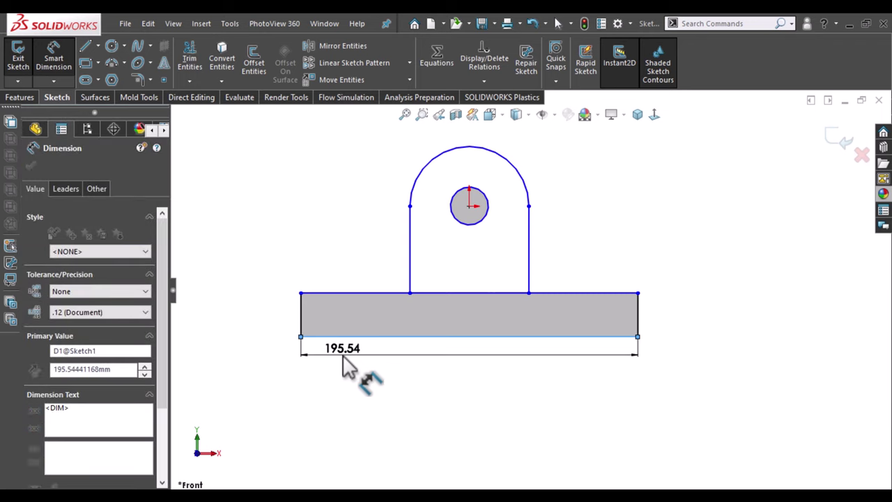
type("120")
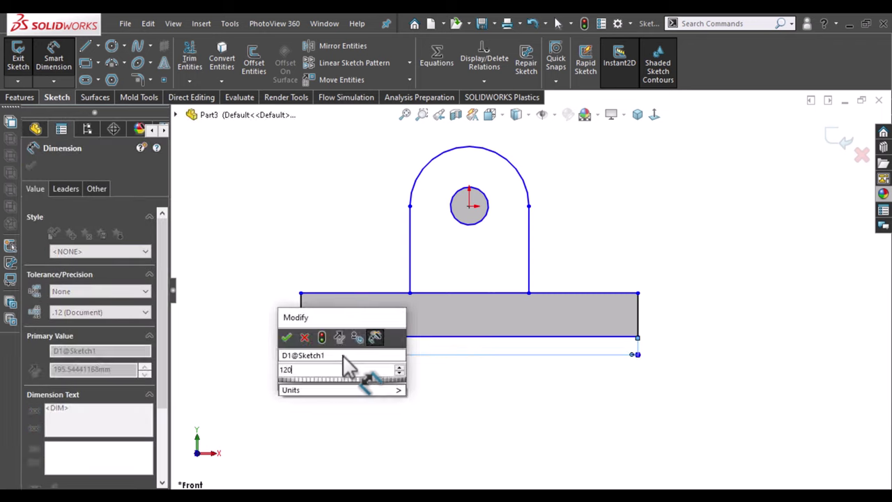
key("Return")
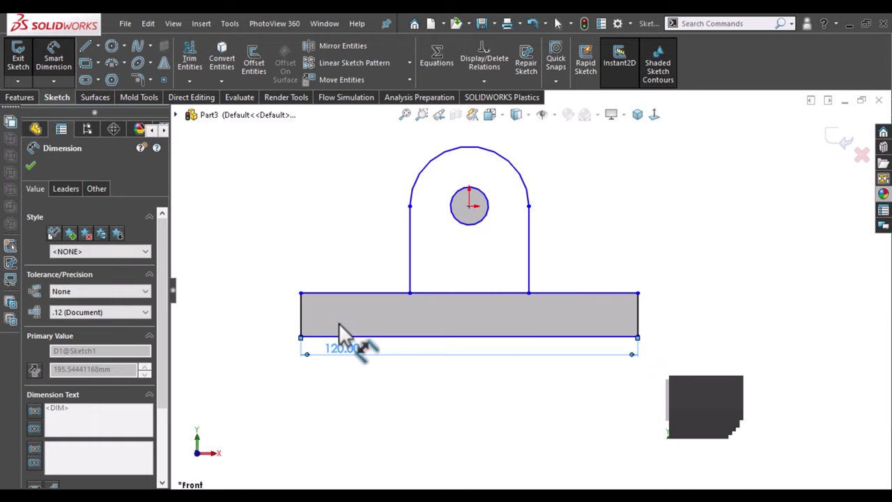
- Dimension the base block's left edge to set its 23 mm height
left_click(293, 320)
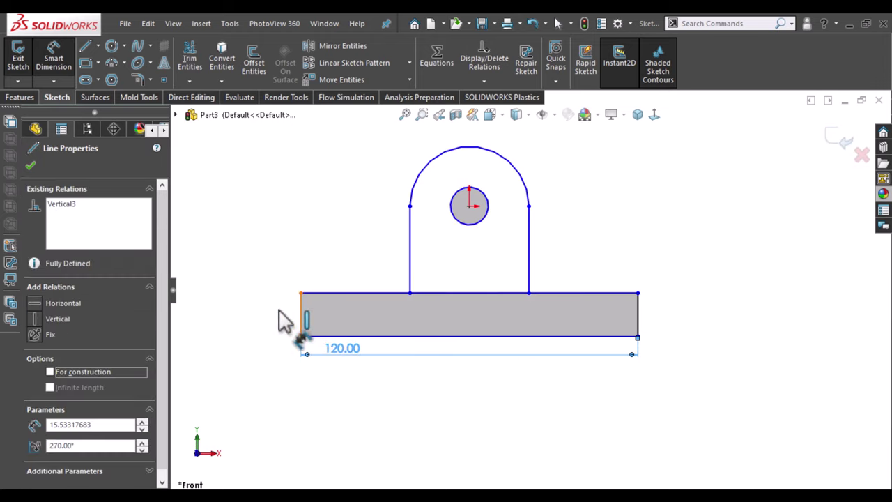
left_click(279, 311)
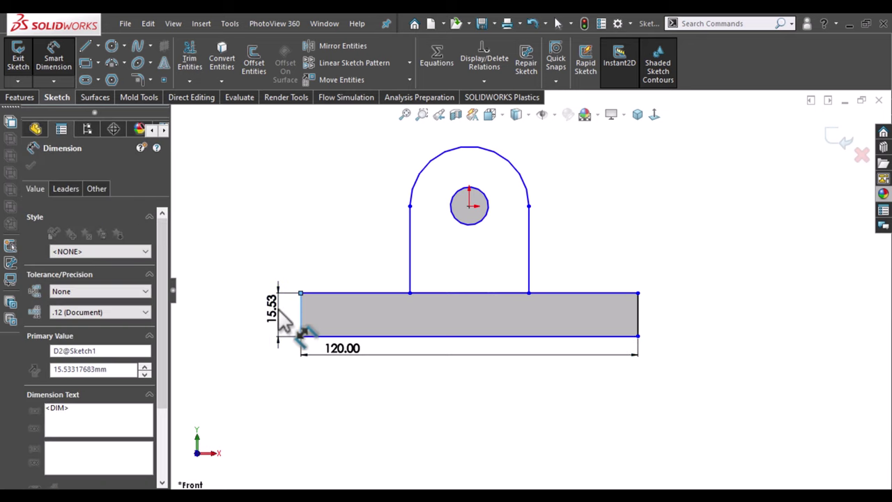
type("20")
key("Escape")
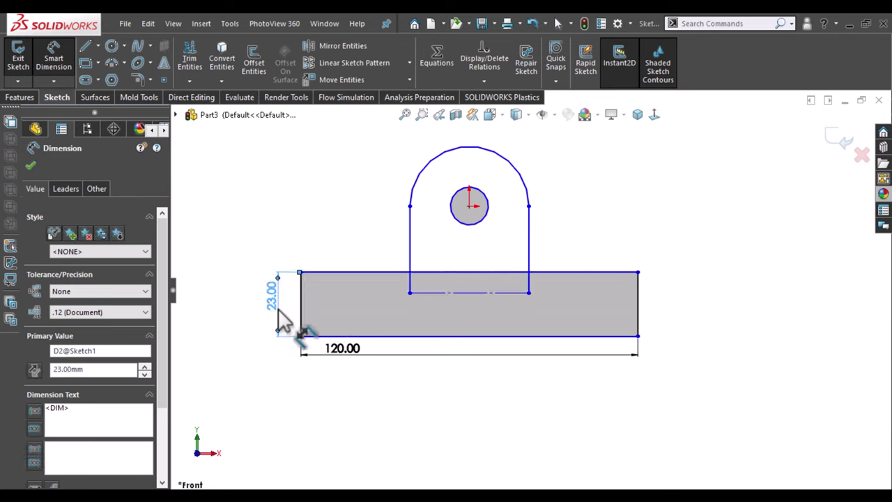
left_click(469, 206)
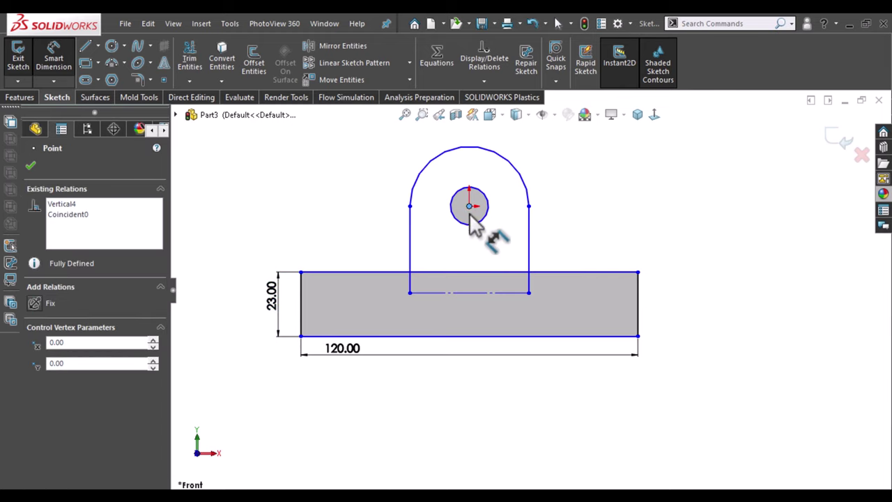
- Dimension the hole centre 50 mm above the tab's bottom construction line
left_click(445, 293)
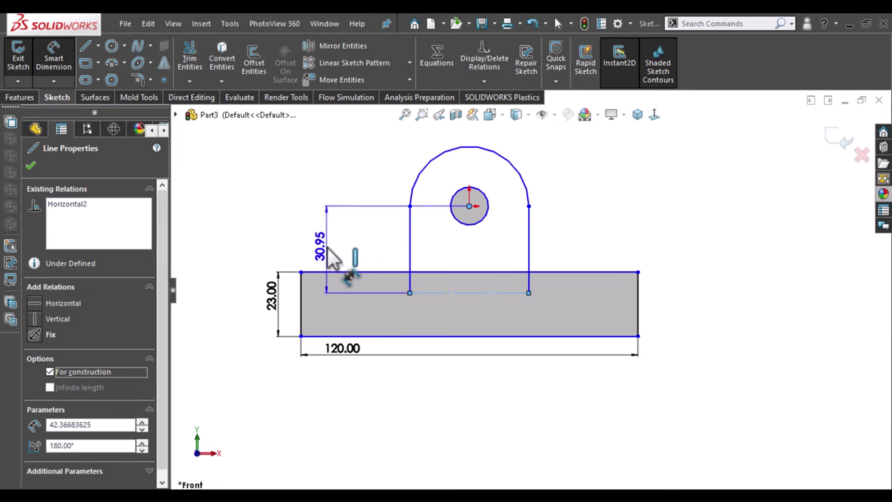
left_click(333, 258)
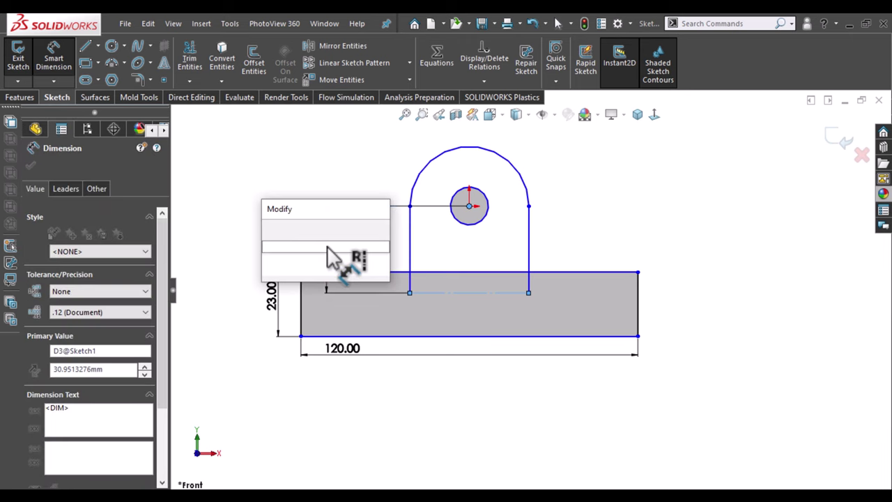
type("8")
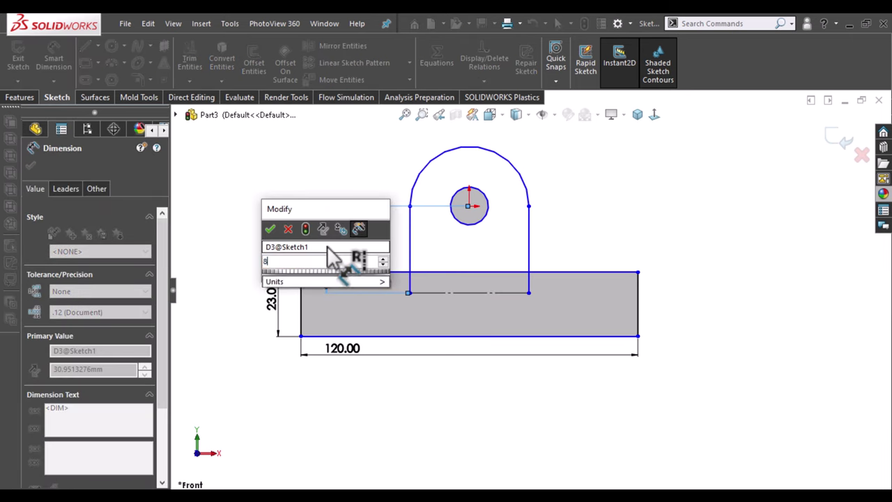
key("BackSpace")
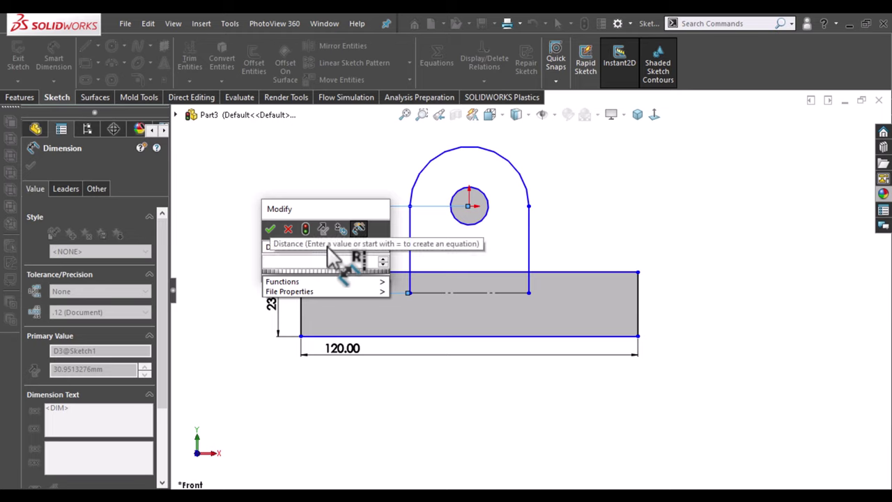
type("50")
key("Escape")
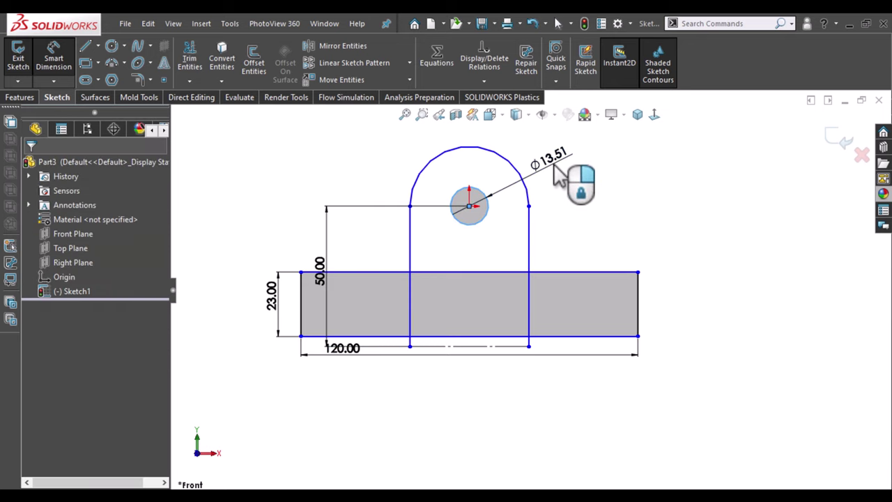
- Set the hole's diameter dimension to 25 mm
left_click(553, 174)
type("25")
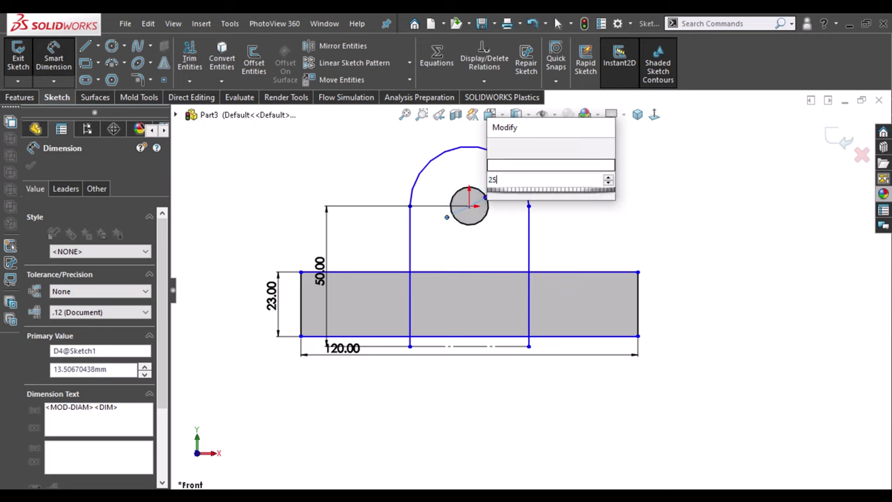
key("Escape")
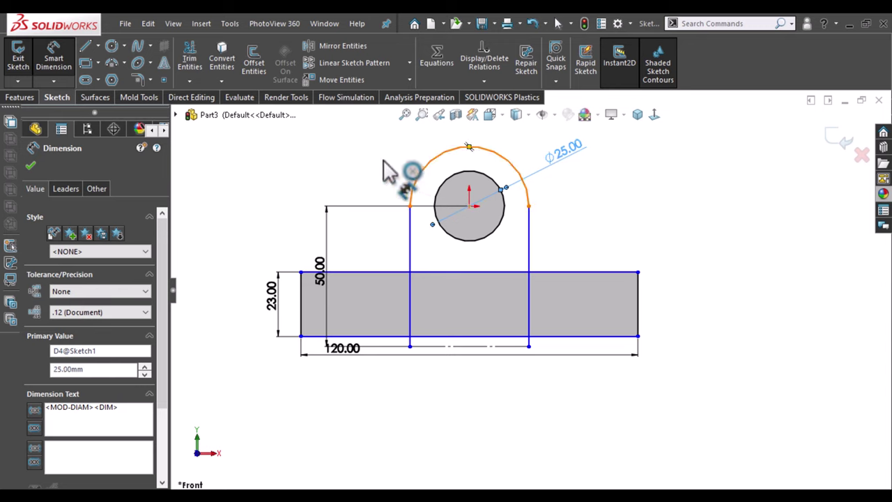
- Dimension the tab's rounded top arc to a 25 mm radius
left_click(388, 171)
left_click(388, 171)
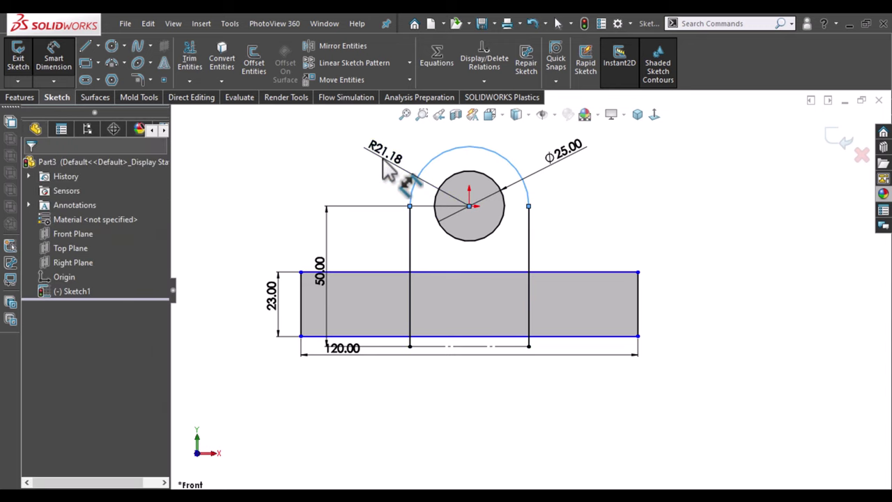
left_click(387, 171)
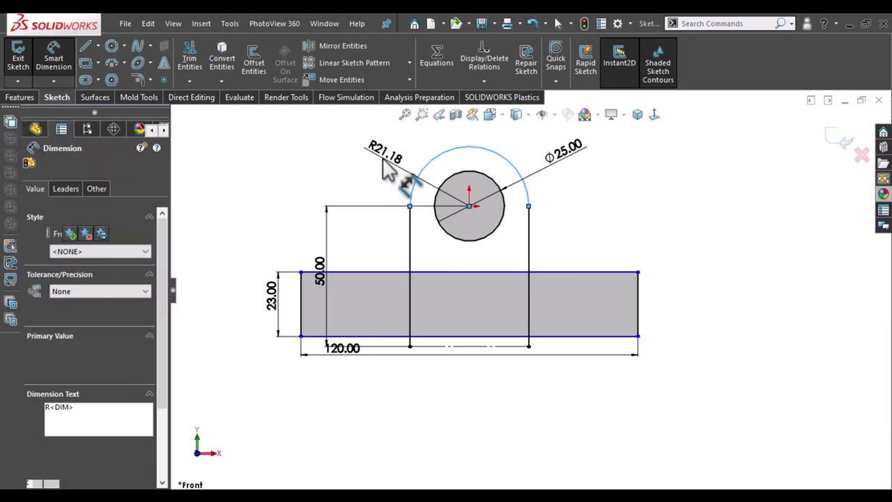
type("25")
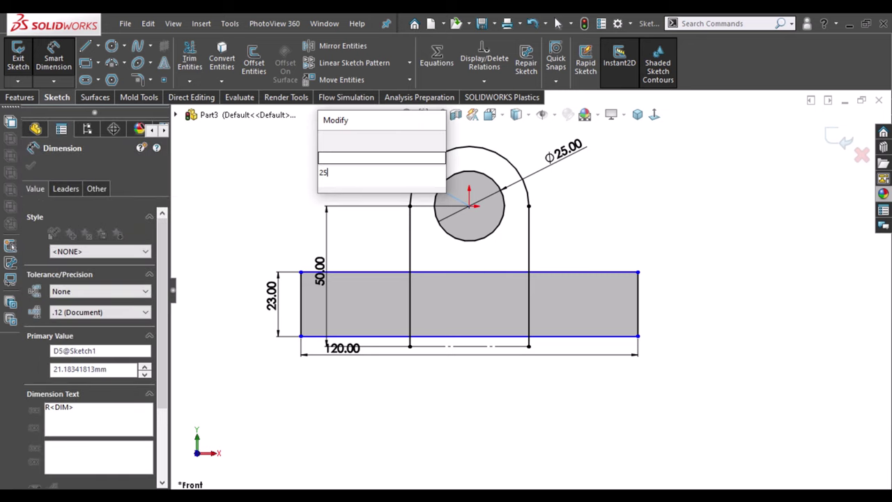
key("Escape")
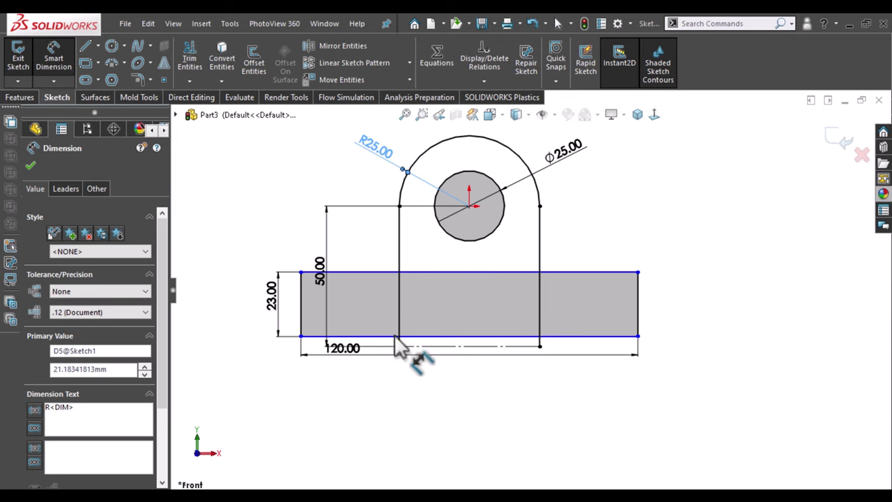
key("Escape")
key("Escape")
- Make the base's top edge collinear with the tab's bottom line
left_click(433, 346)
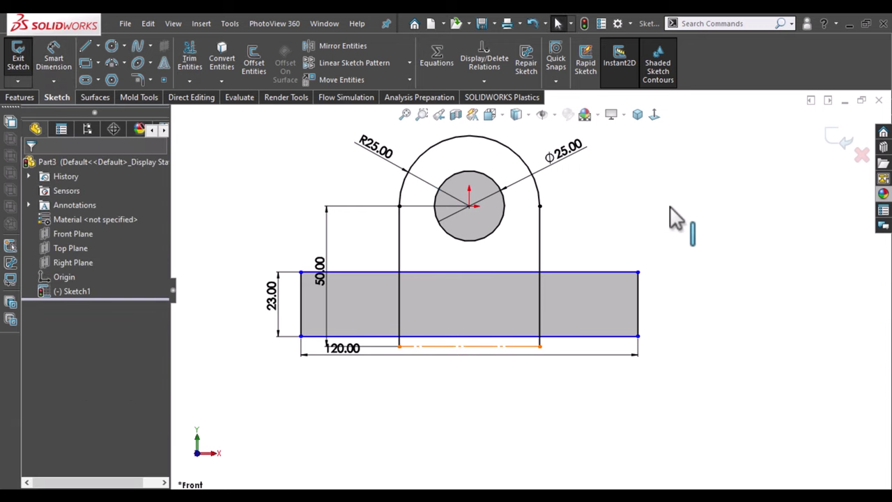
left_click(591, 272)
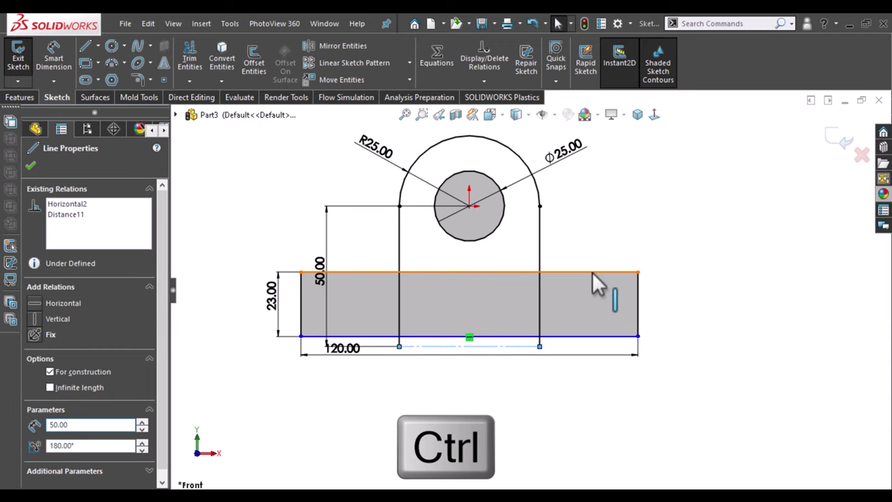
left_click(590, 246, "ctrl")
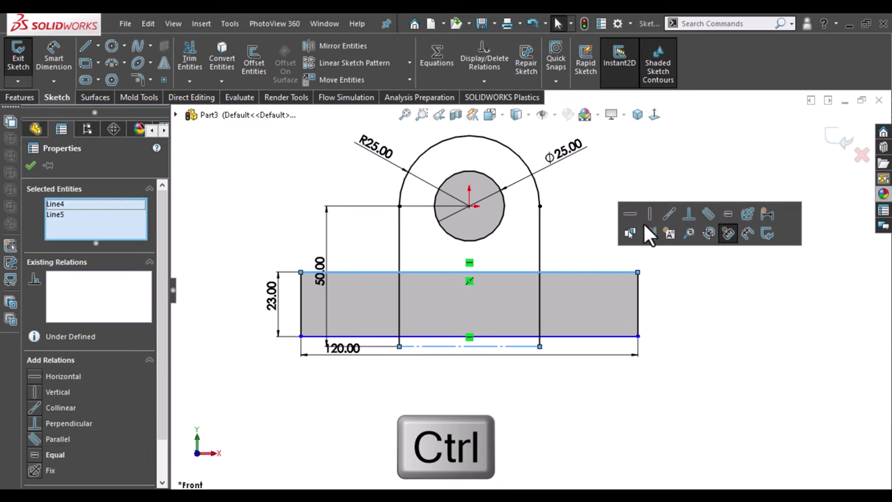
left_click(669, 233)
left_click(642, 285)
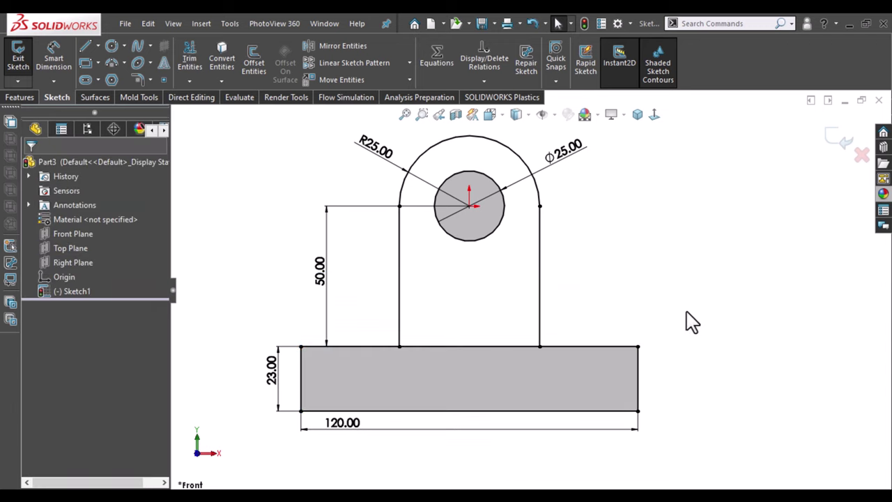
- Fit and zoom out the sketch, then show it in isometric view
key("f")
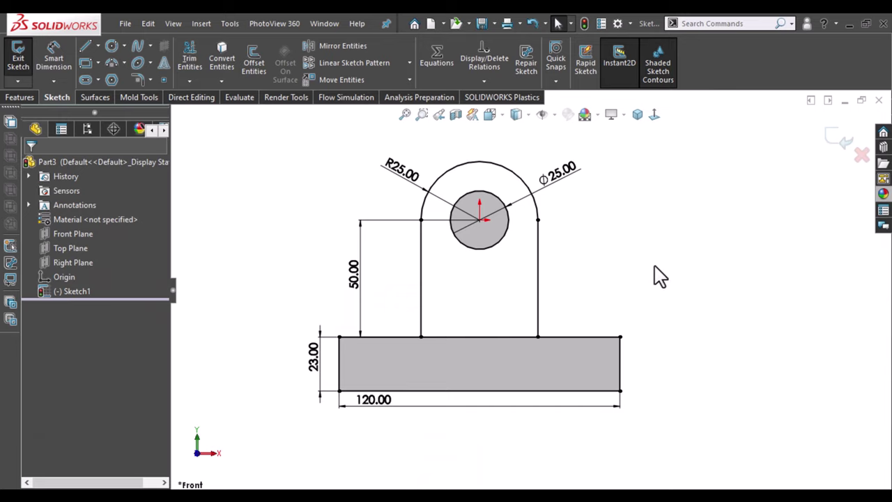
key("z")
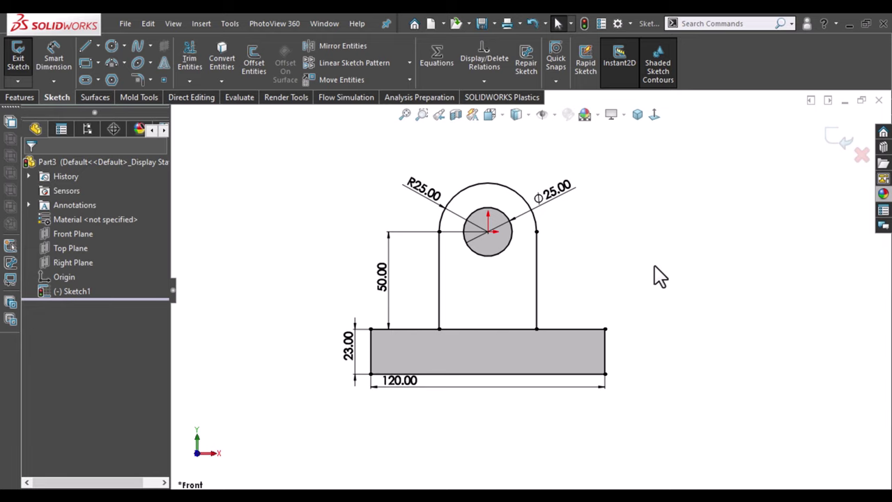
middle_click_drag(665, 249, 623, 255)
middle_click_drag(642, 304, 623, 319)
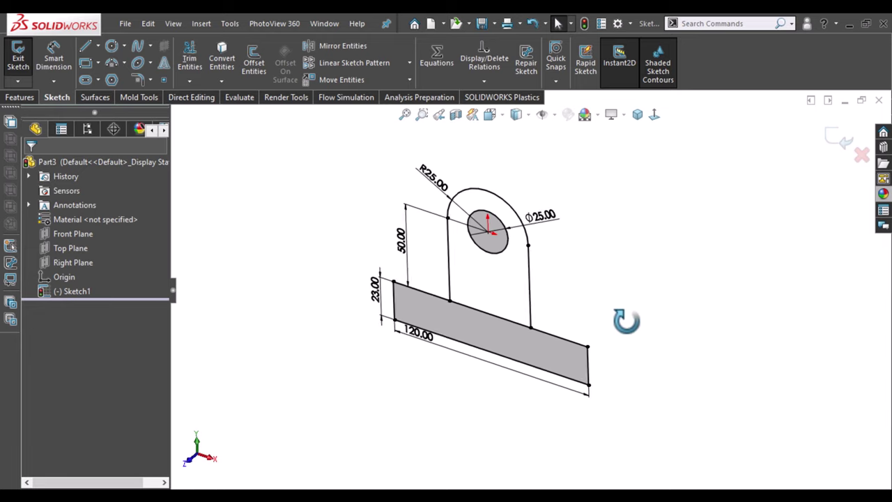
left_click(637, 115)
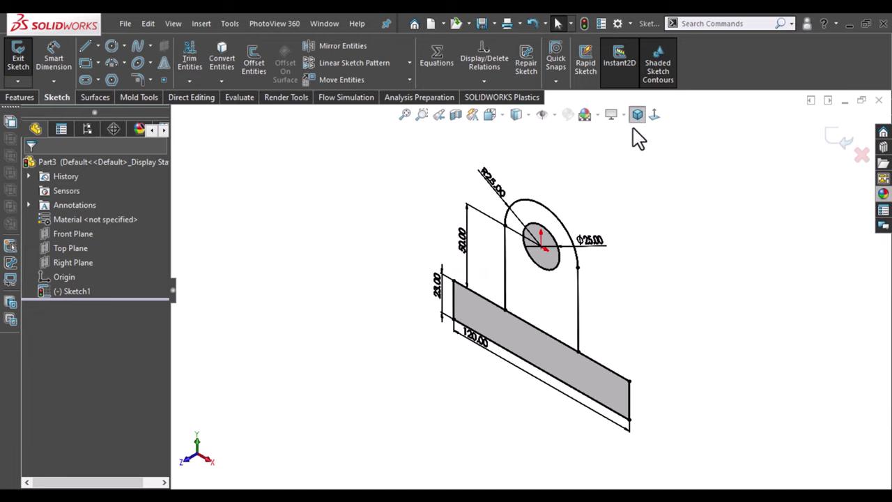
- Extrude the sketch's bottom rectangle region 50 mm deep as Boss-Extrude1
left_click(29, 95)
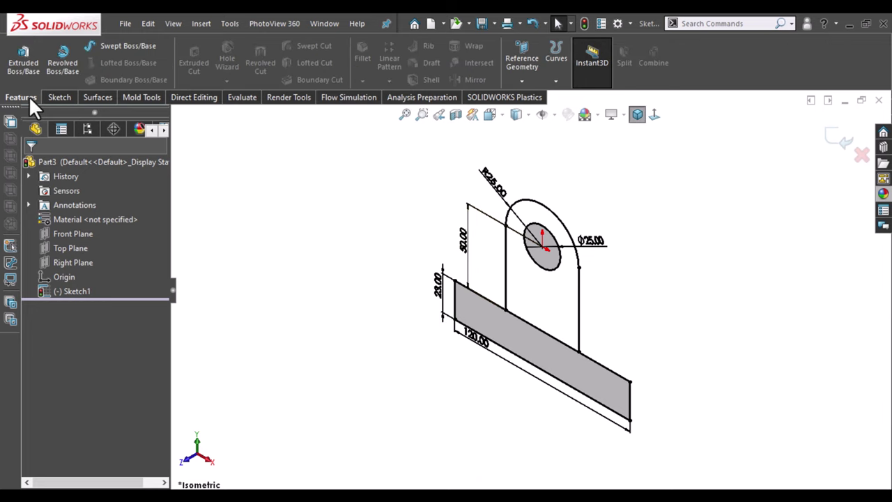
left_click(19, 62)
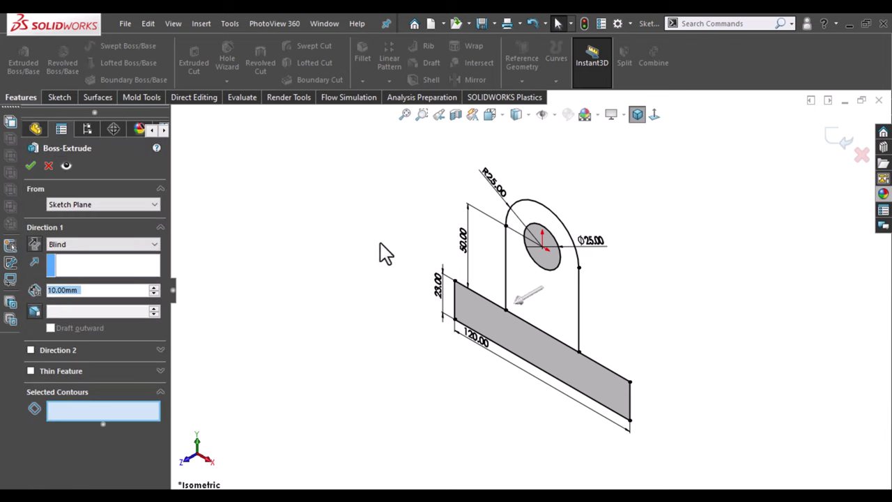
left_click(479, 326)
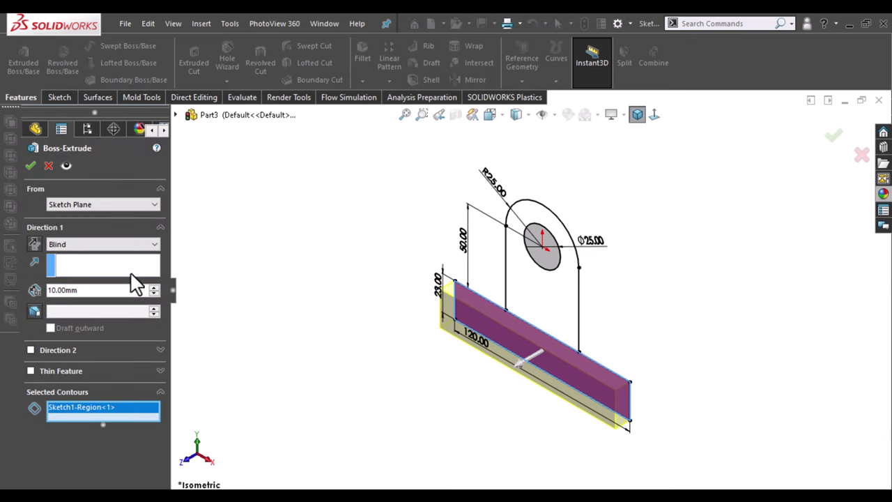
left_click(153, 288)
left_click(153, 287)
left_click(153, 288)
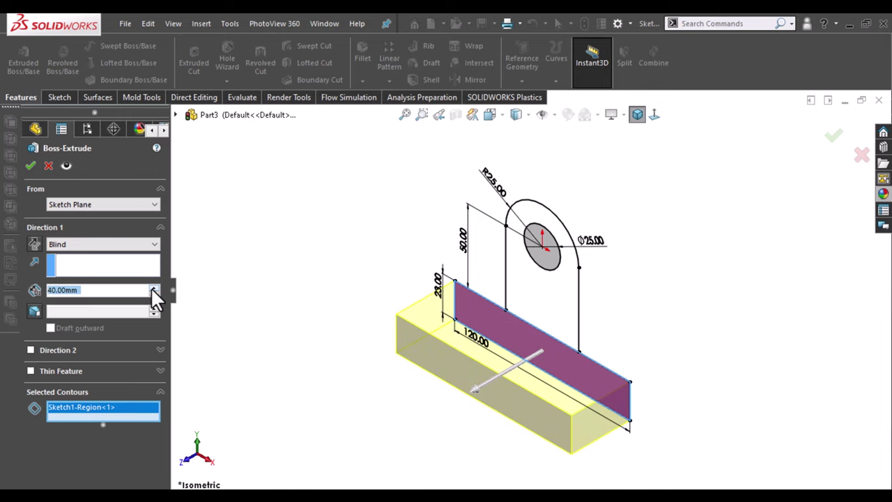
left_click(153, 288)
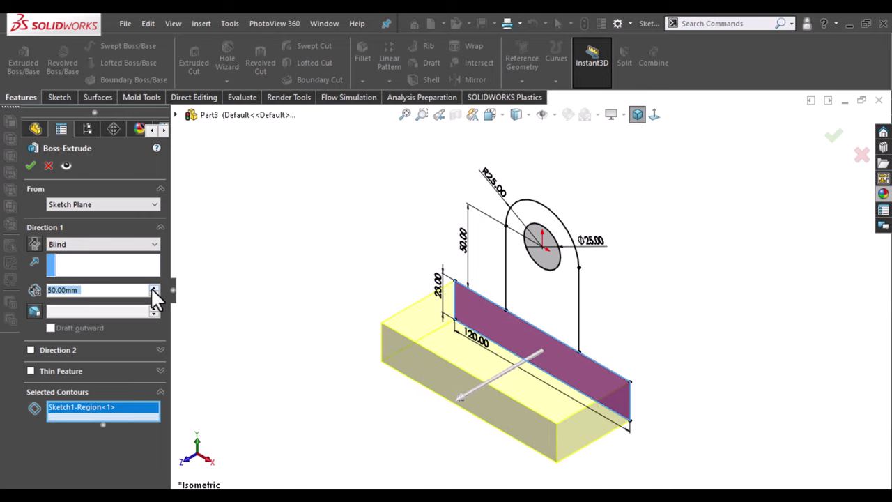
left_click(29, 165)
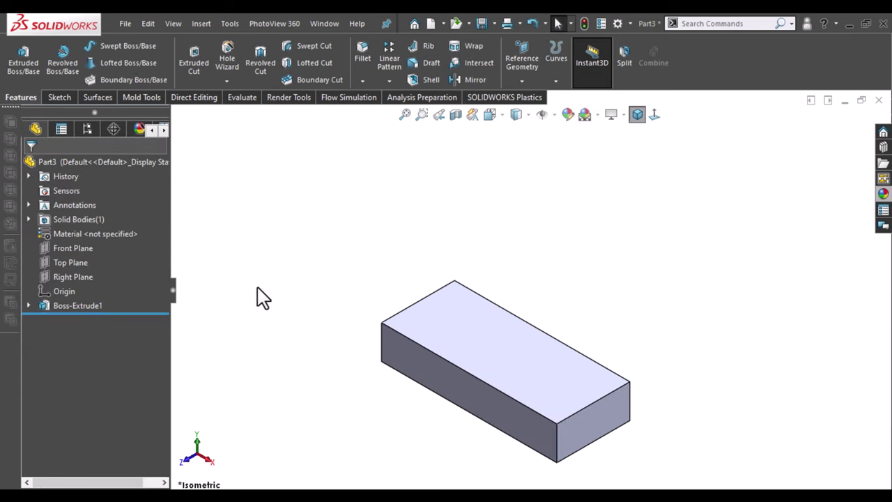
- Reuse Sketch1 to extrude the rounded tab region 23 mm as Boss-Extrude2
left_click(28, 305)
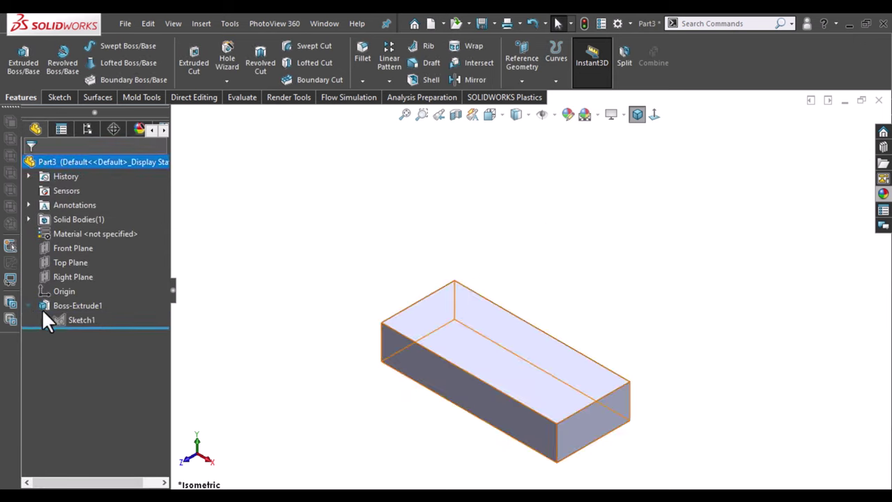
left_click(23, 59)
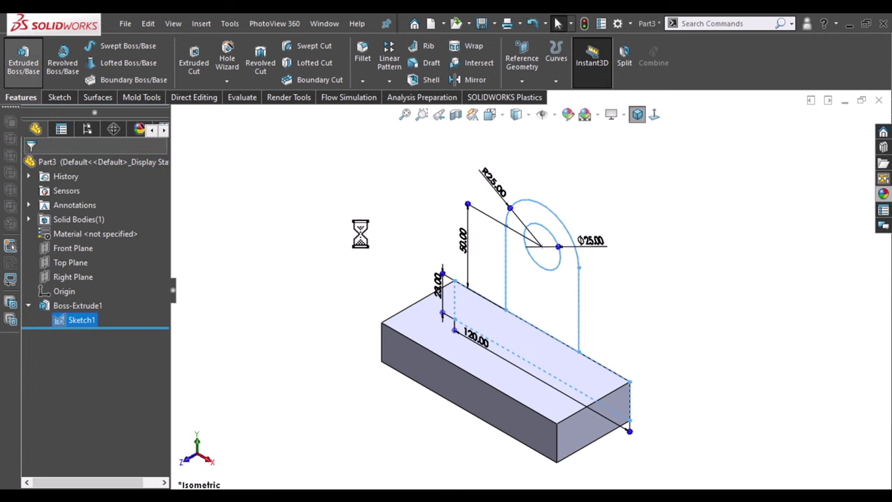
left_click(526, 278)
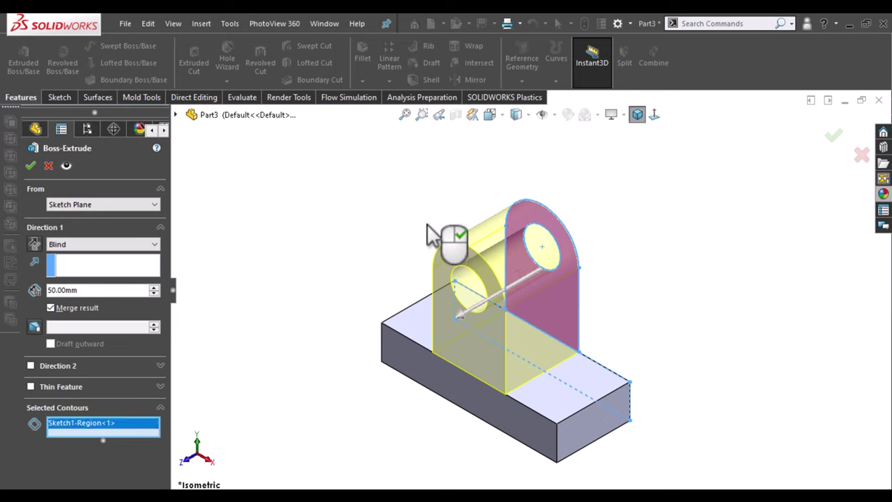
left_click(104, 292)
left_click_drag(105, 294, 30, 294)
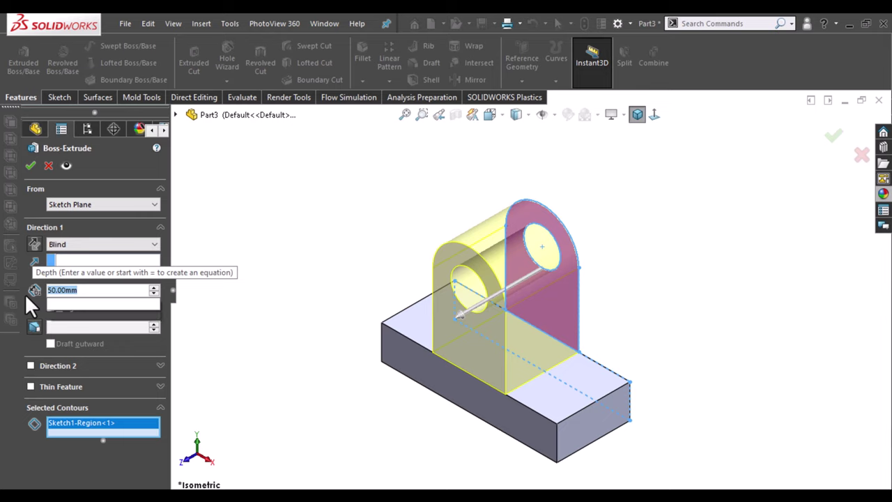
type("23")
key("Return")
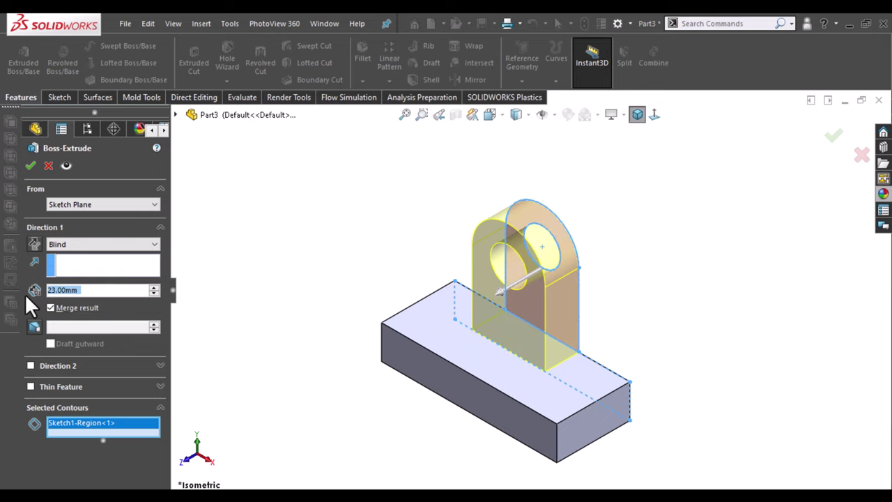
key("Return")
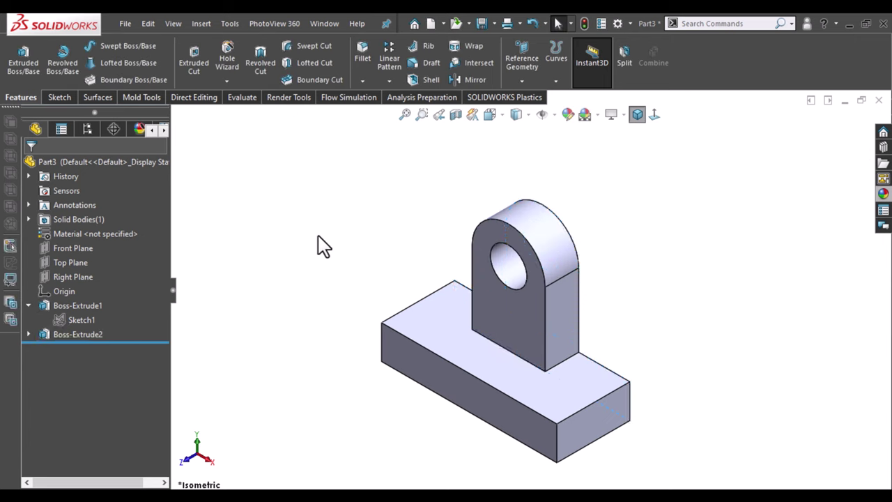
- Fillet both edges at the upright tab's base with a 12 mm radius as Fillet1
middle_click_drag(652, 360, 621, 344, "ctrl")
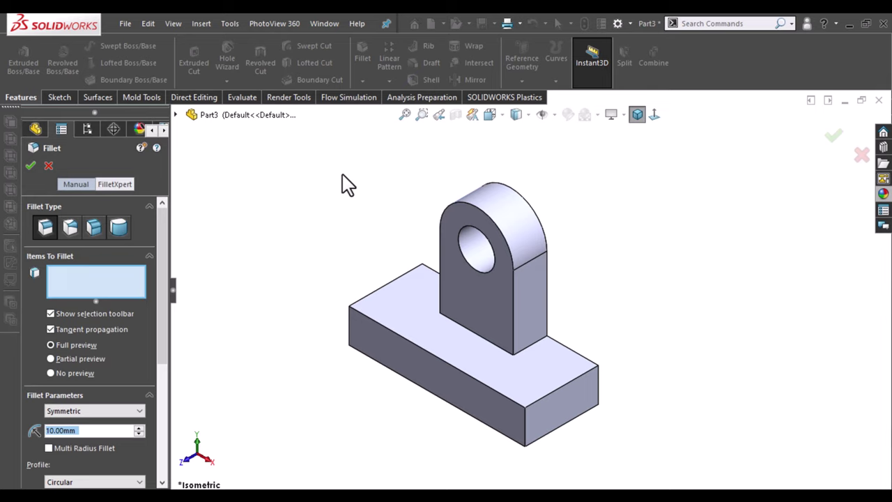
left_click(526, 349)
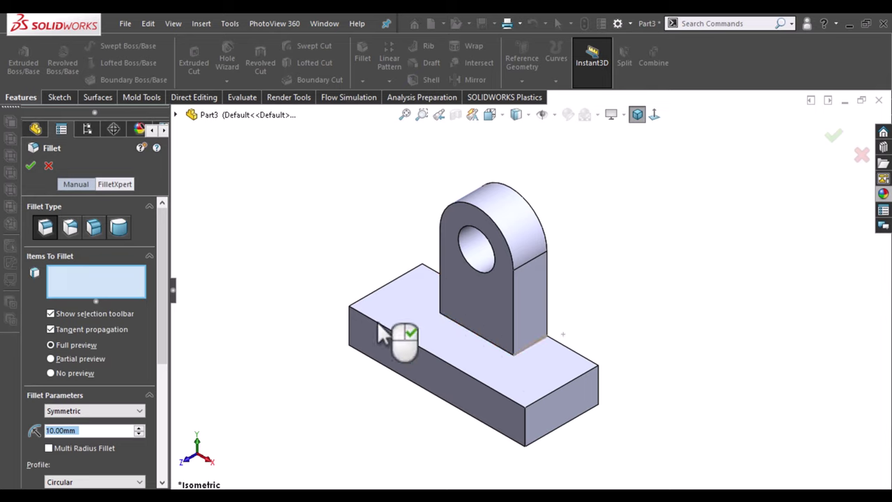
mouse_move(309, 294)
middle_mouse_down()
mouse_move(325, 285)
mouse_move(378, 348)
middle_mouse_up()
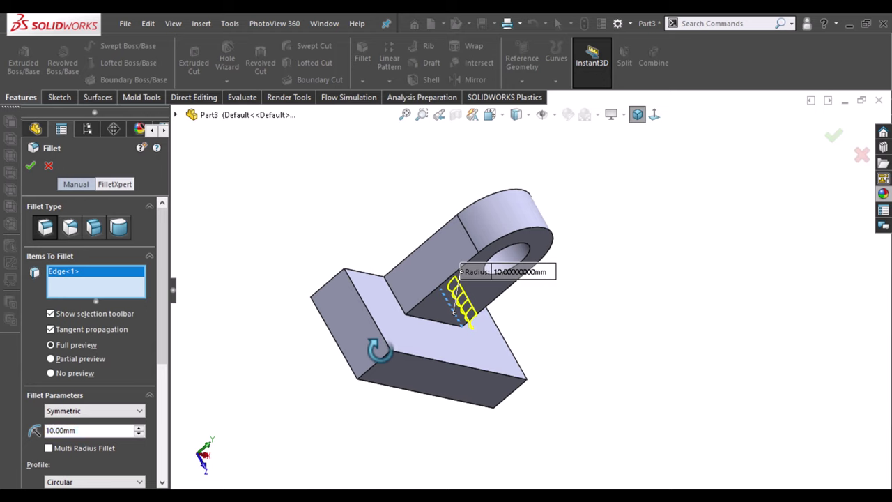
left_click(403, 294)
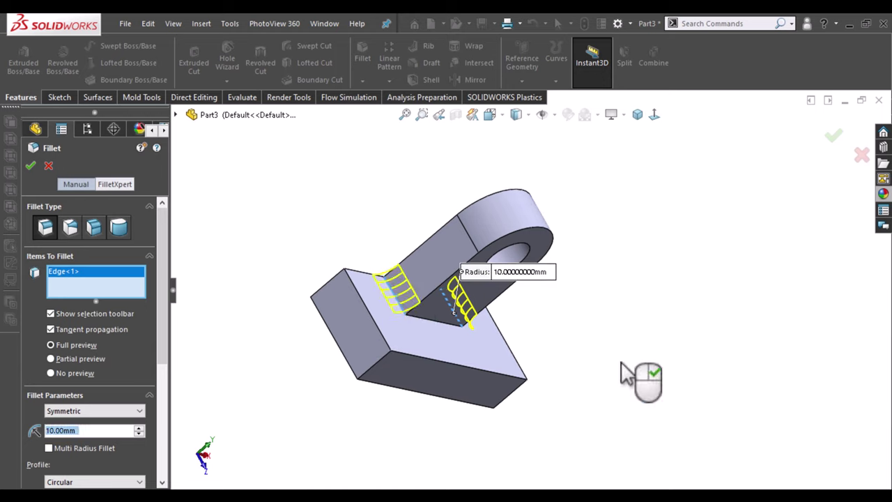
mouse_move(626, 375)
middle_mouse_down()
mouse_move(558, 279)
mouse_move(513, 271)
mouse_move(523, 271)
middle_mouse_up()
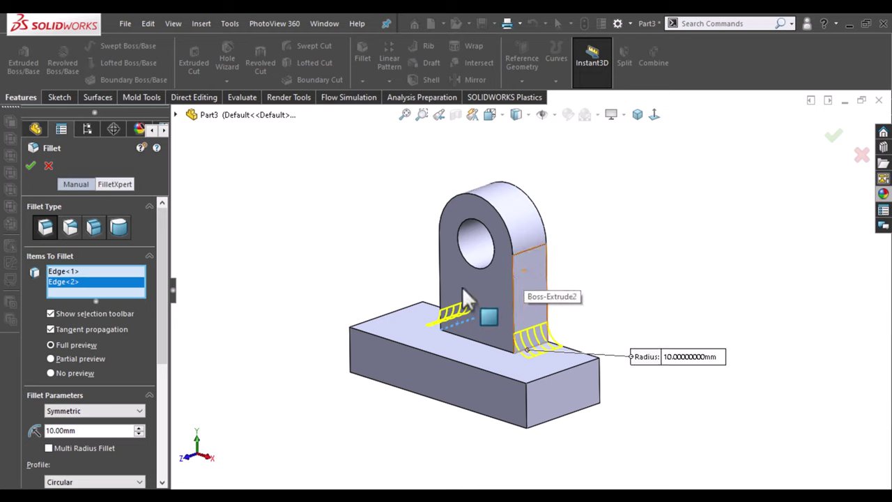
left_click_drag(82, 432, 43, 432)
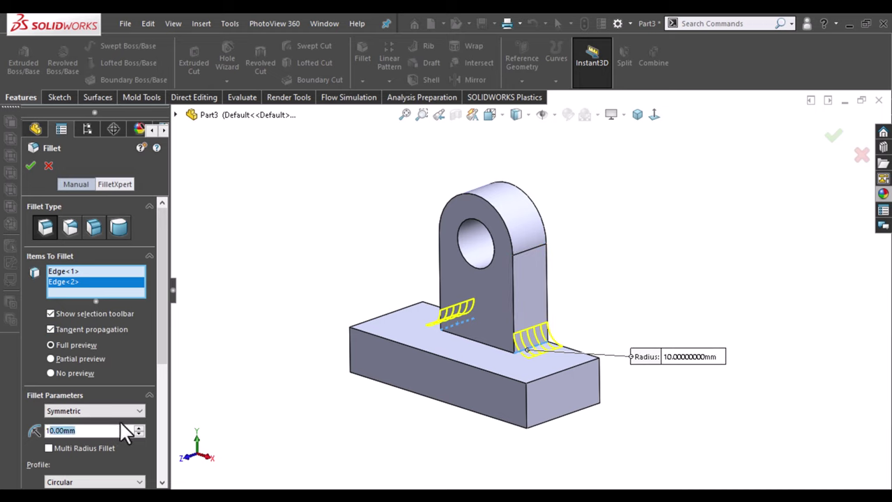
type("12")
key("Return")
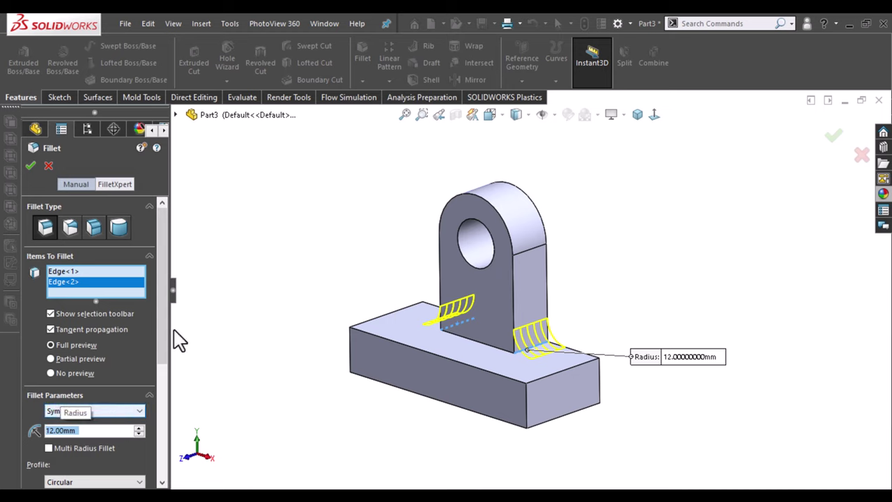
left_click(31, 165)
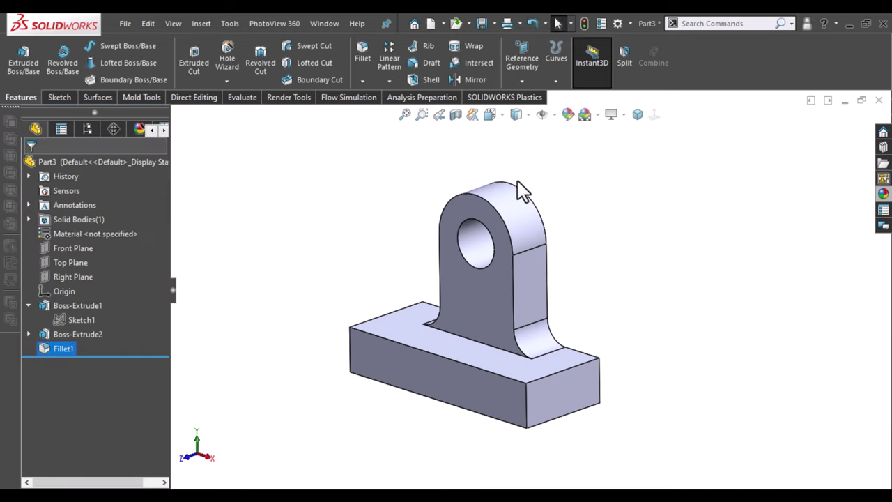
left_click(637, 115)
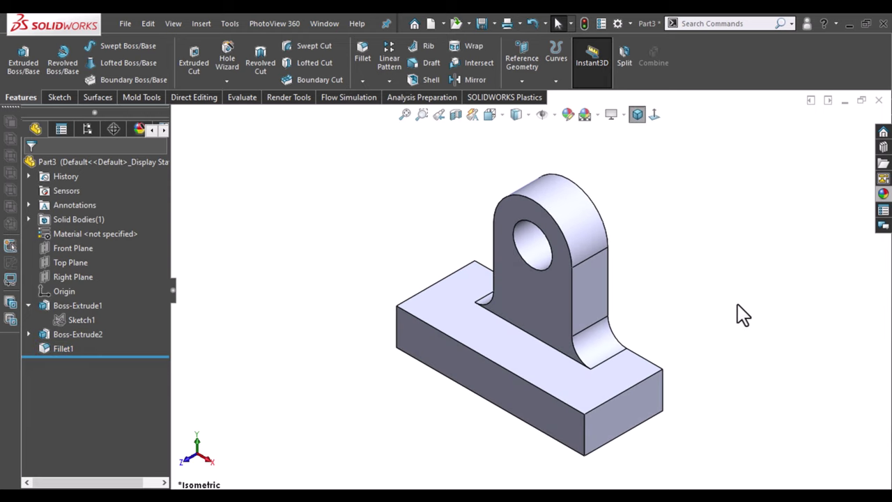